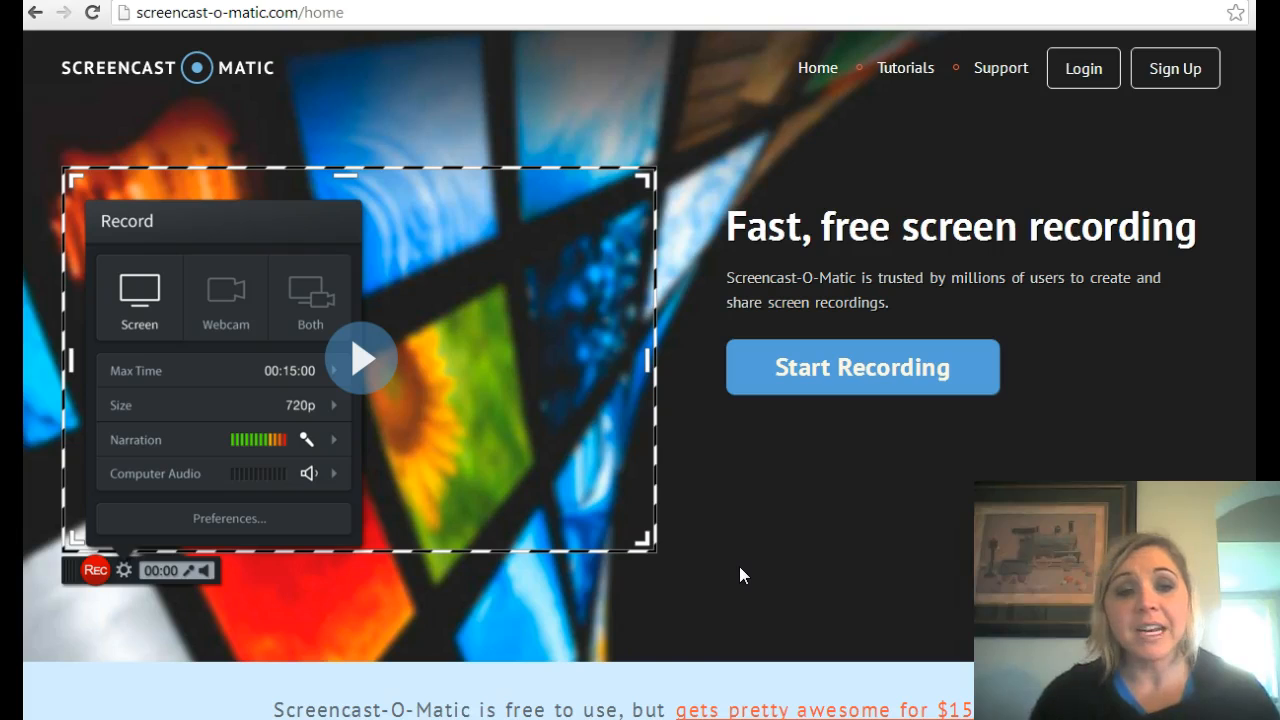
mouse_move(570, 719)
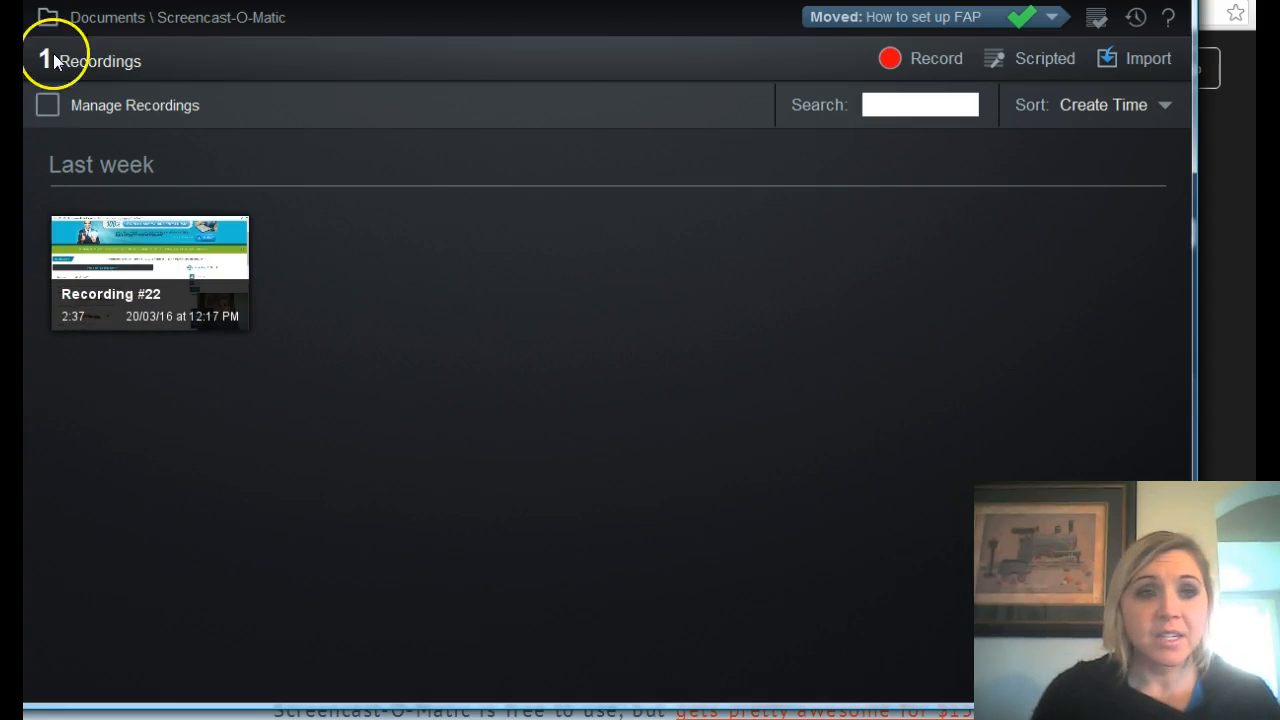
left_click(48, 106)
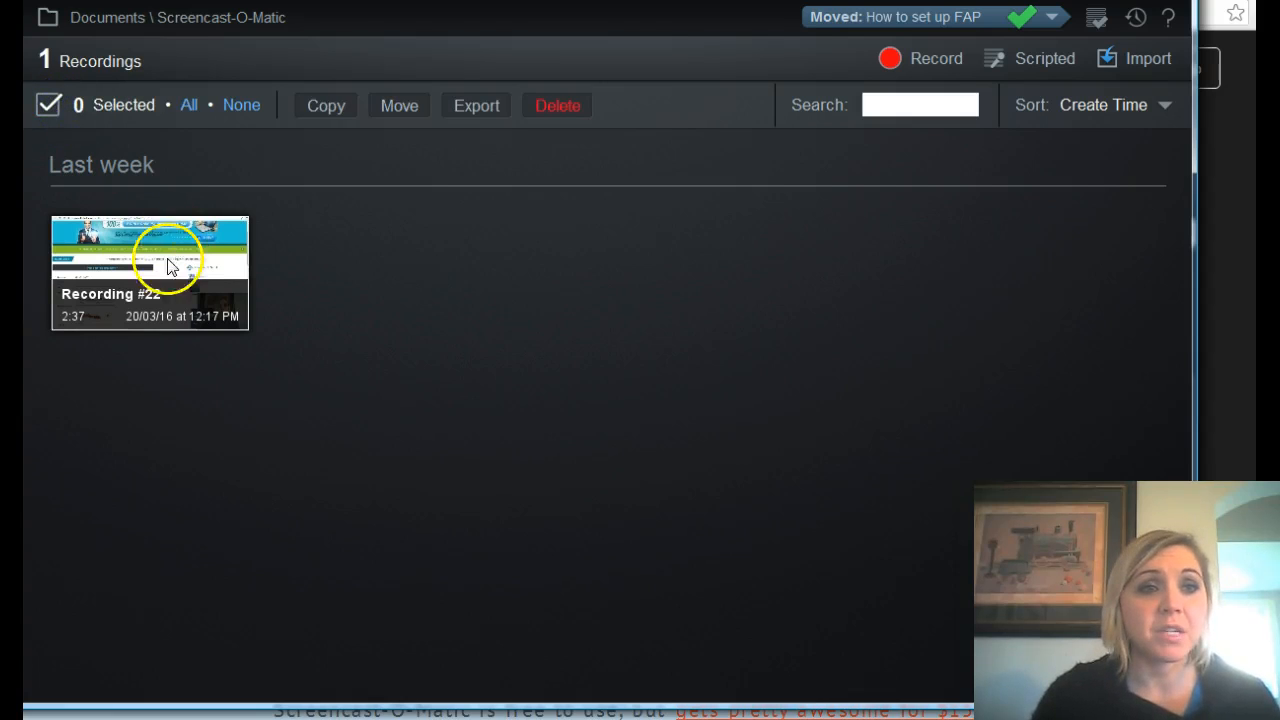
left_click(157, 292)
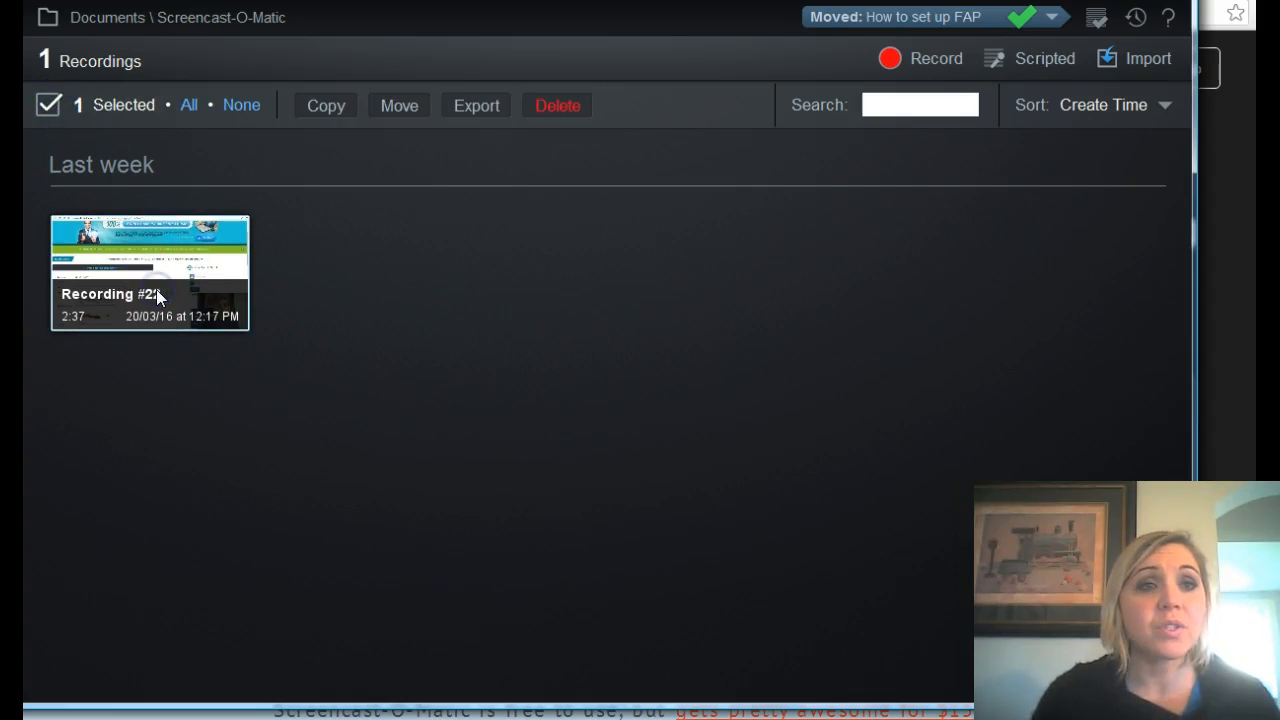
left_click(47, 107)
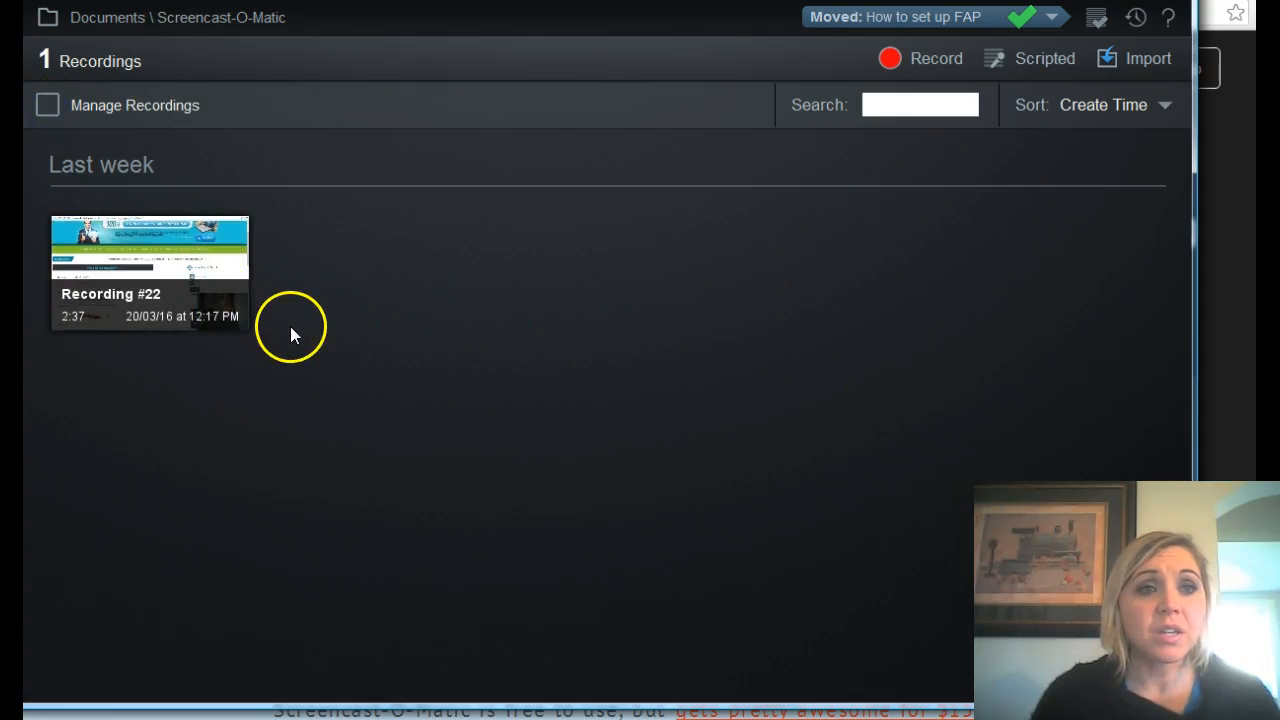
Open Recording #22 for editing and add a blur overlay at 0:00 covering the user account form fields down to the captcha image.
left_click(190, 286)
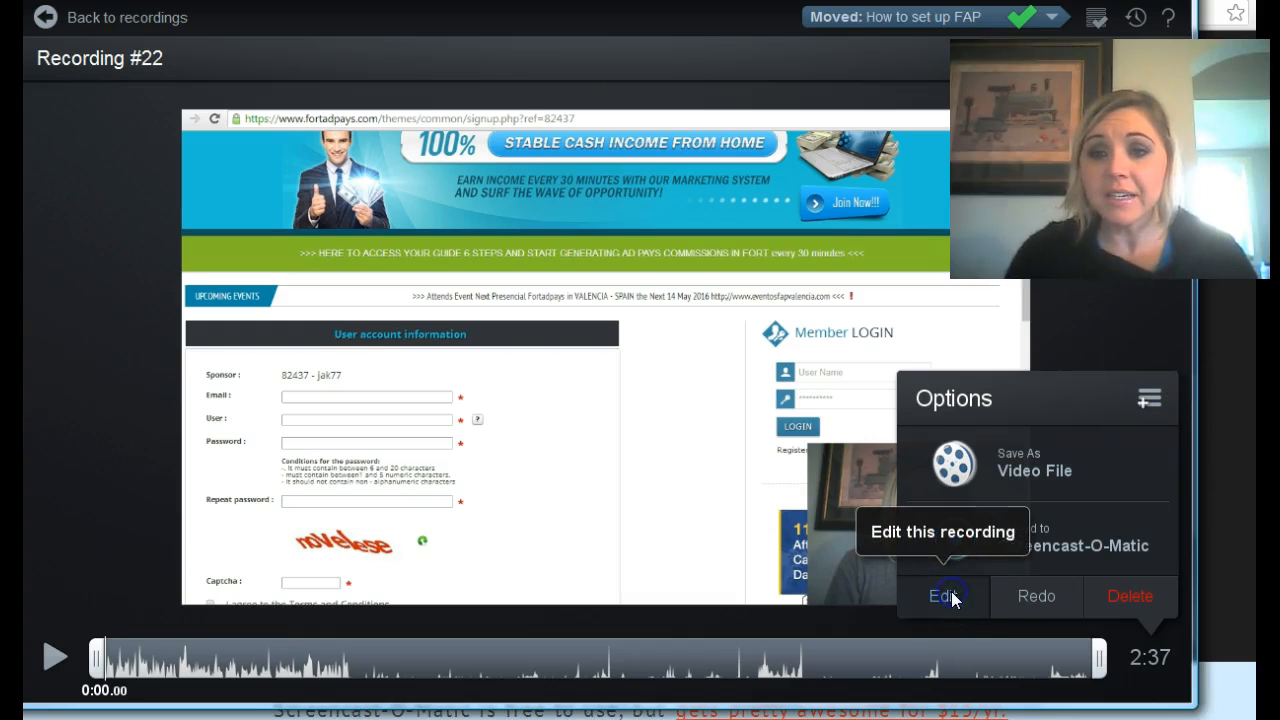
left_click(951, 591)
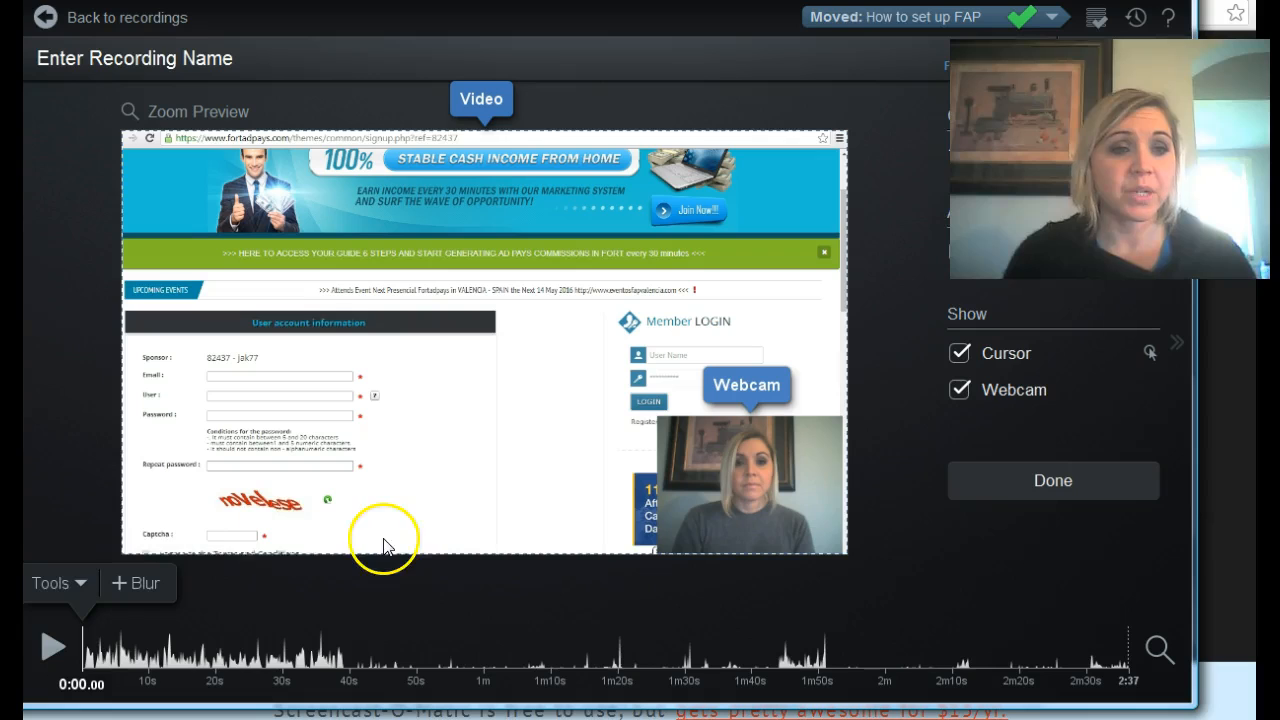
left_click(78, 585)
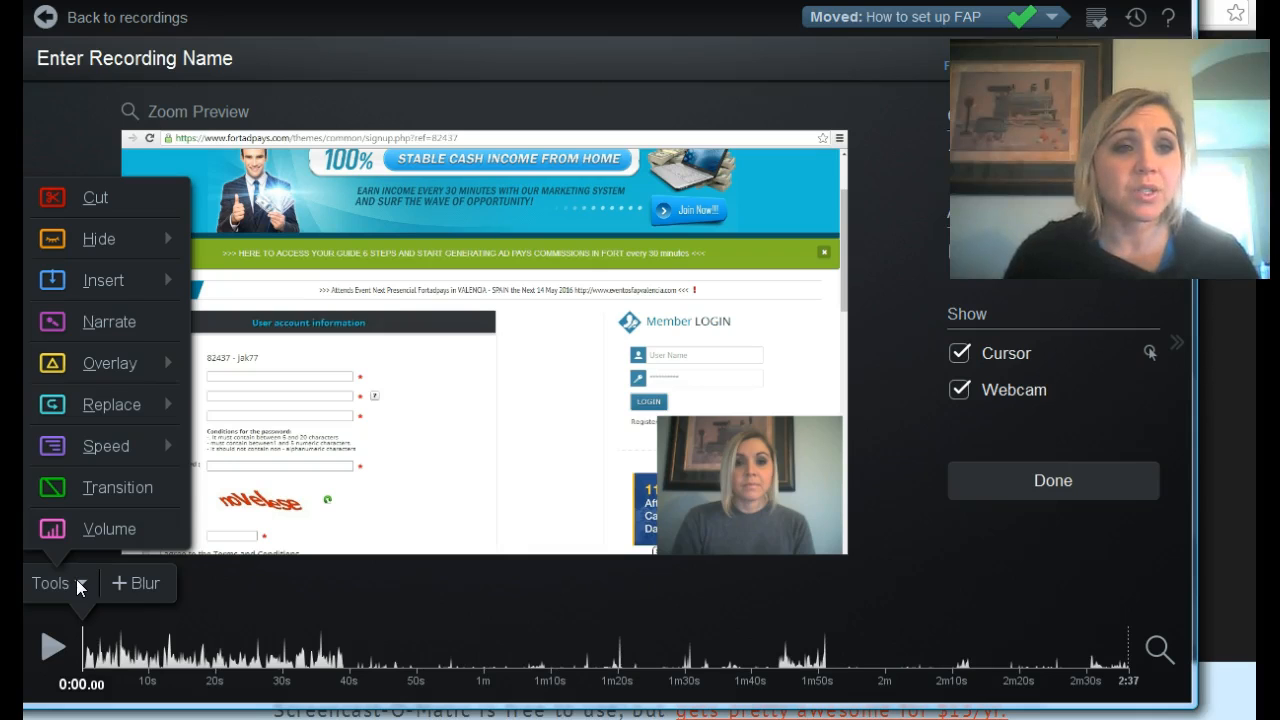
mouse_move(132, 363)
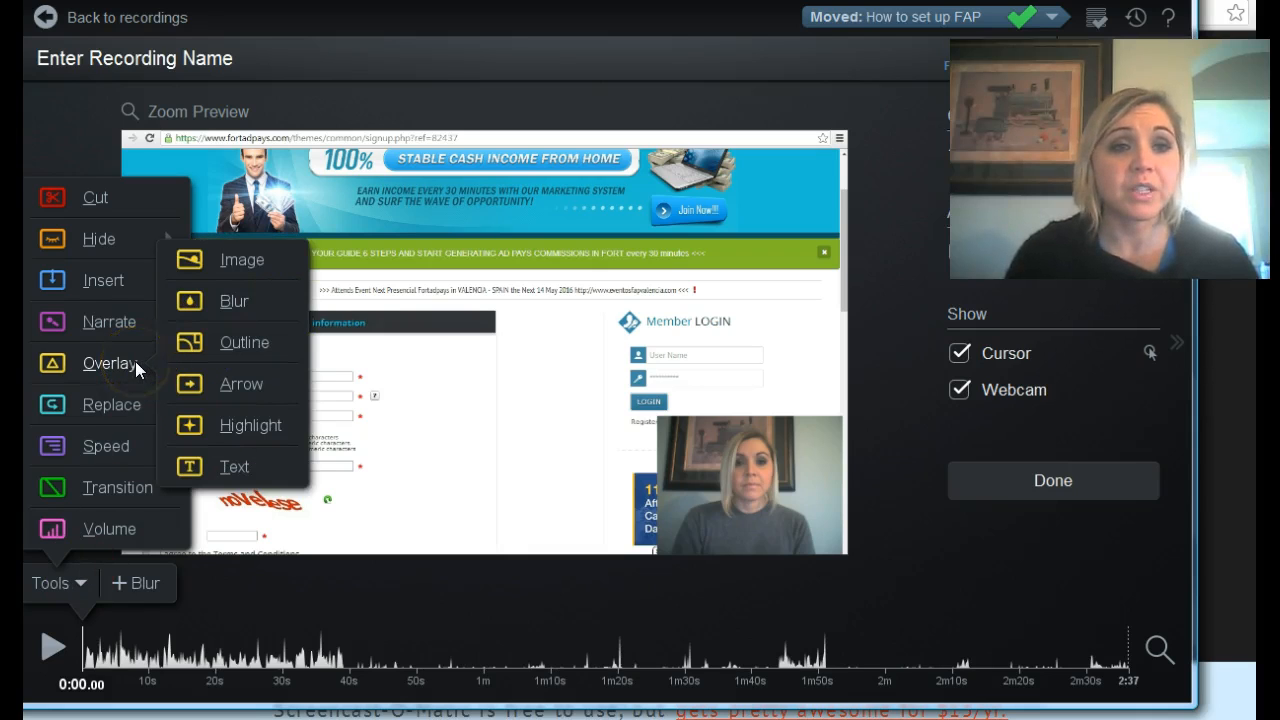
left_click(230, 302)
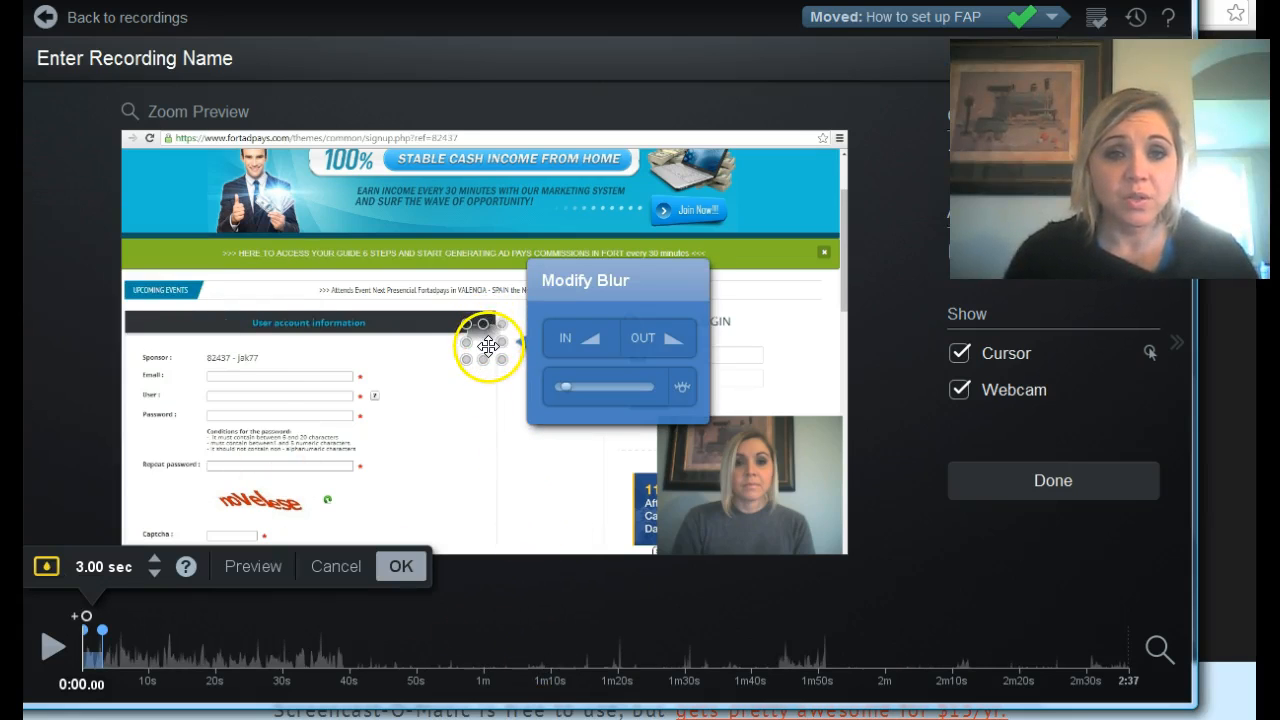
left_click_drag(488, 345, 393, 367)
left_click_drag(293, 375, 306, 527)
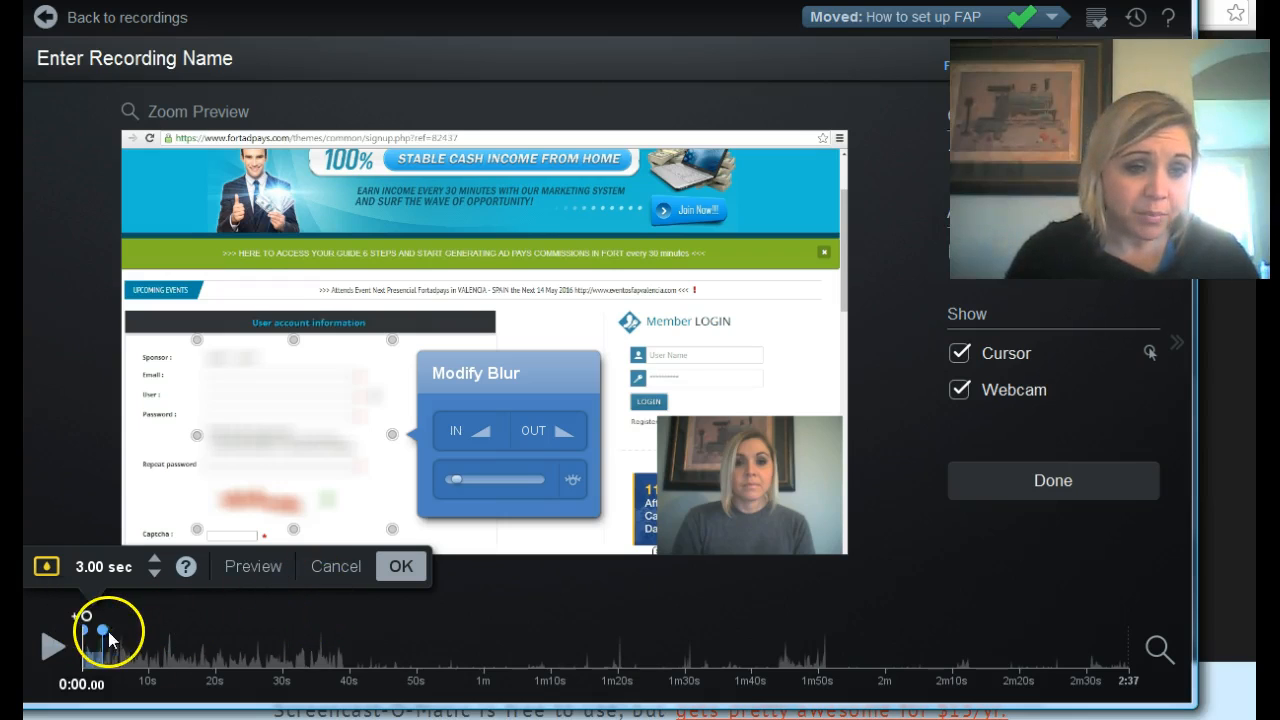
Extend the blur's duration to about 11.08 seconds, previewing the playback before applying it.
mouse_move(103, 630)
left_mouse_down()
mouse_move(222, 634)
mouse_move(157, 640)
left_mouse_up()
left_click(265, 514)
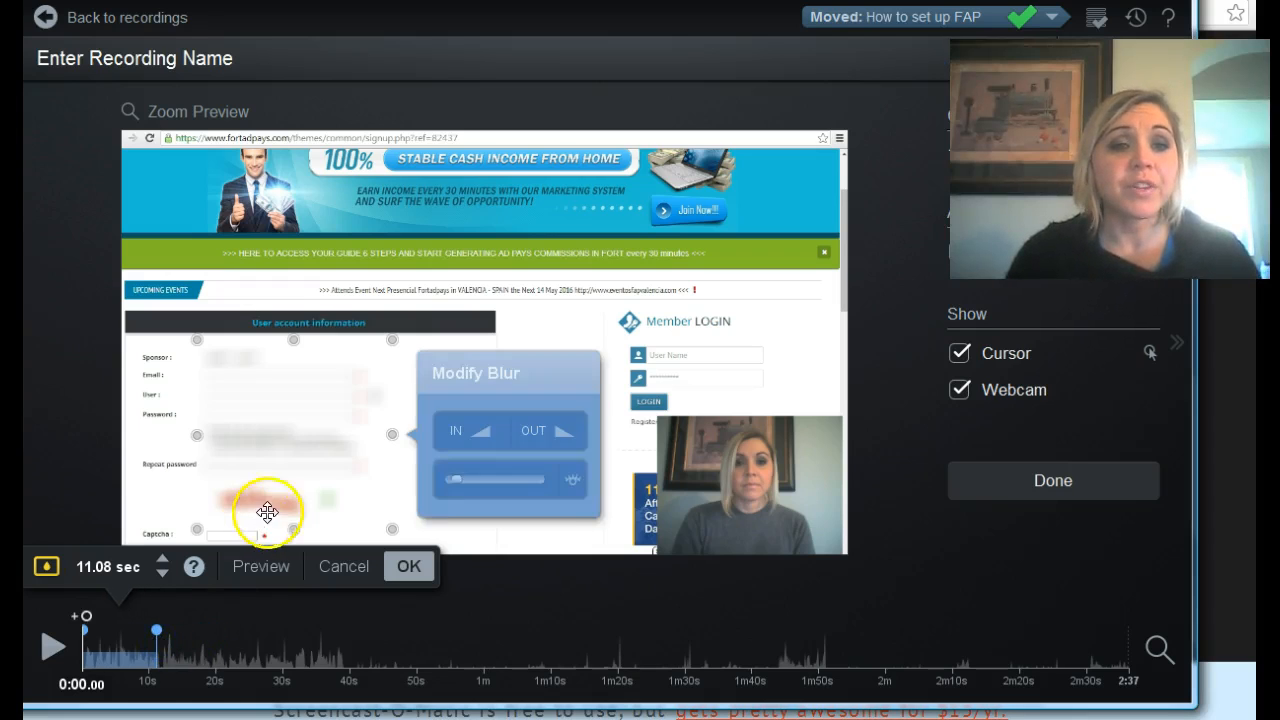
left_click(247, 570)
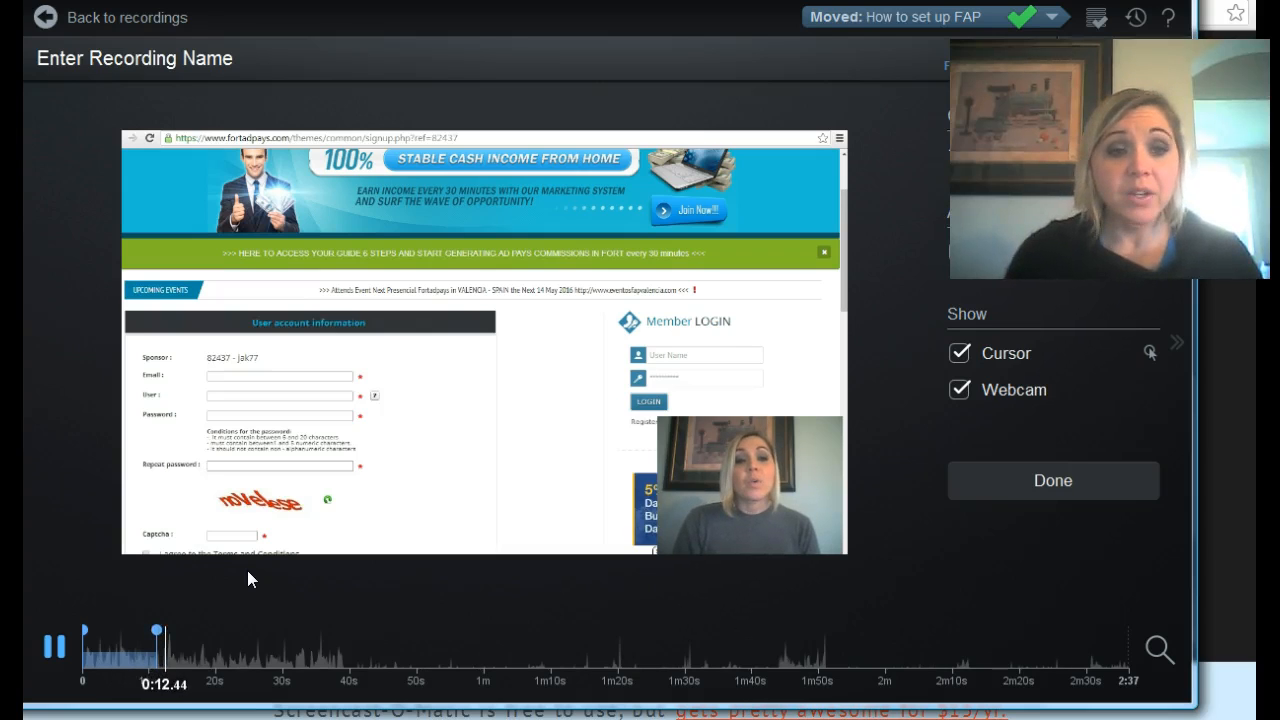
left_click(46, 654)
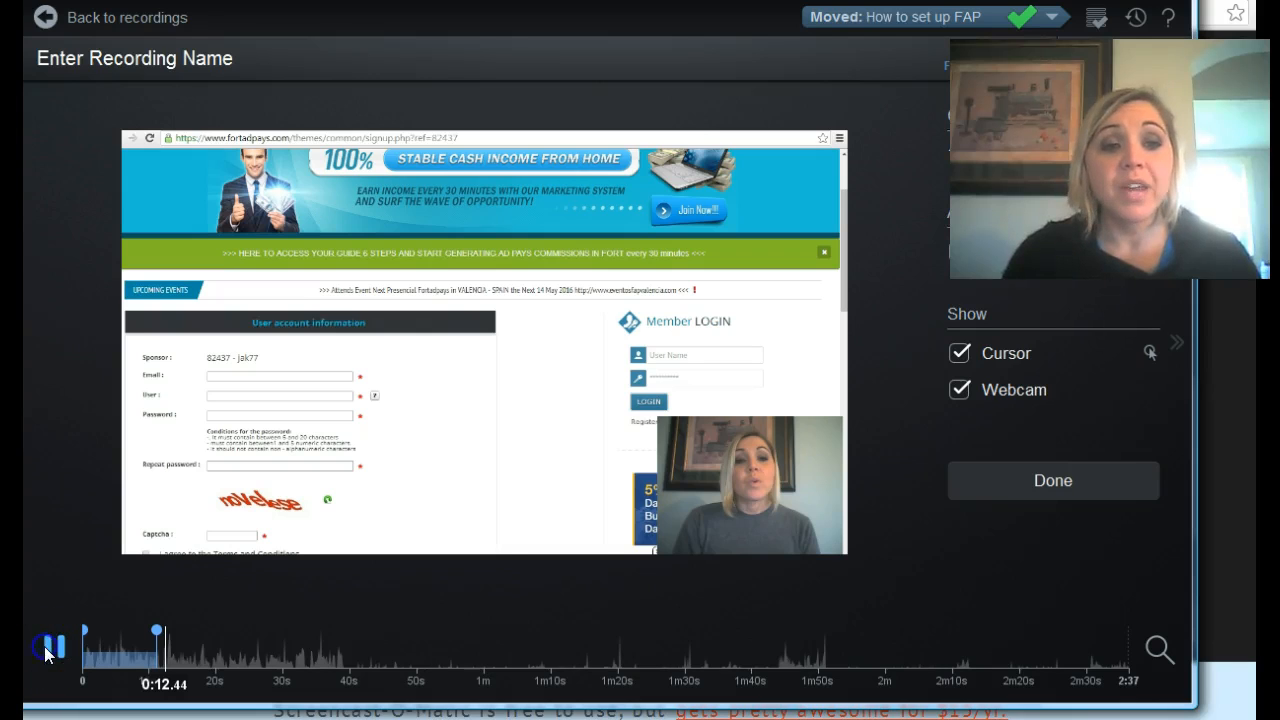
key("space")
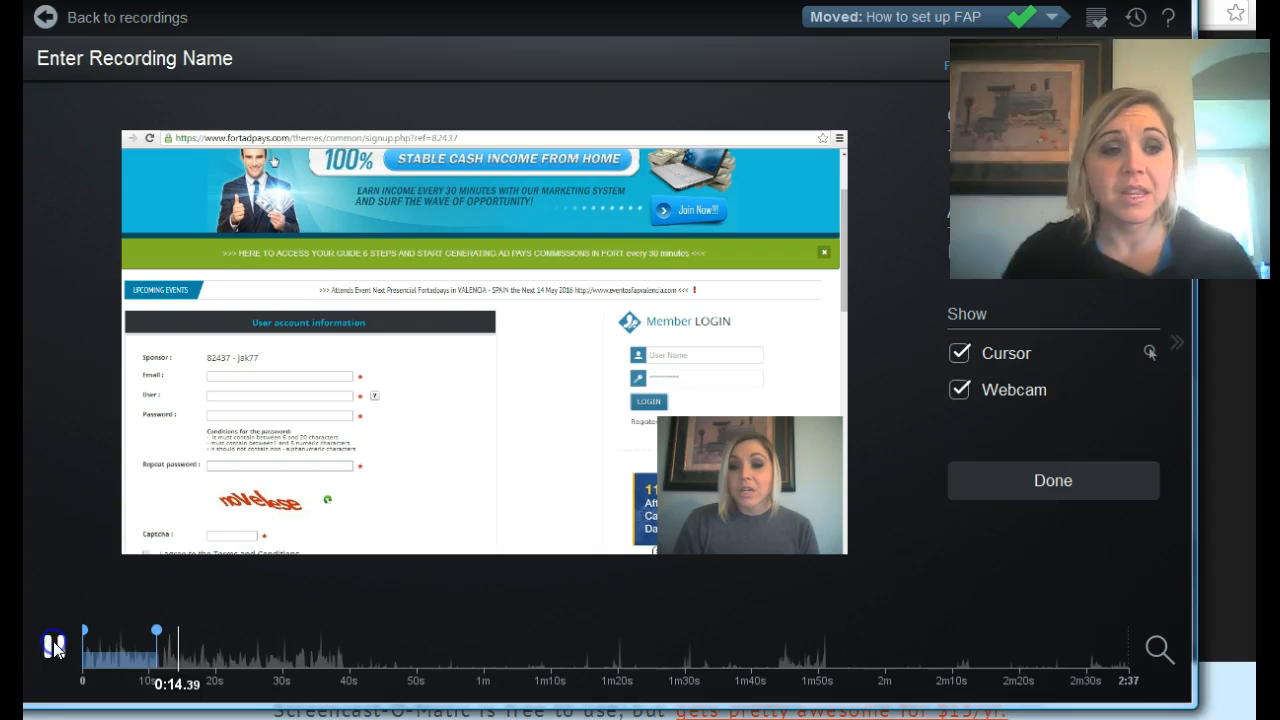
left_click(182, 657)
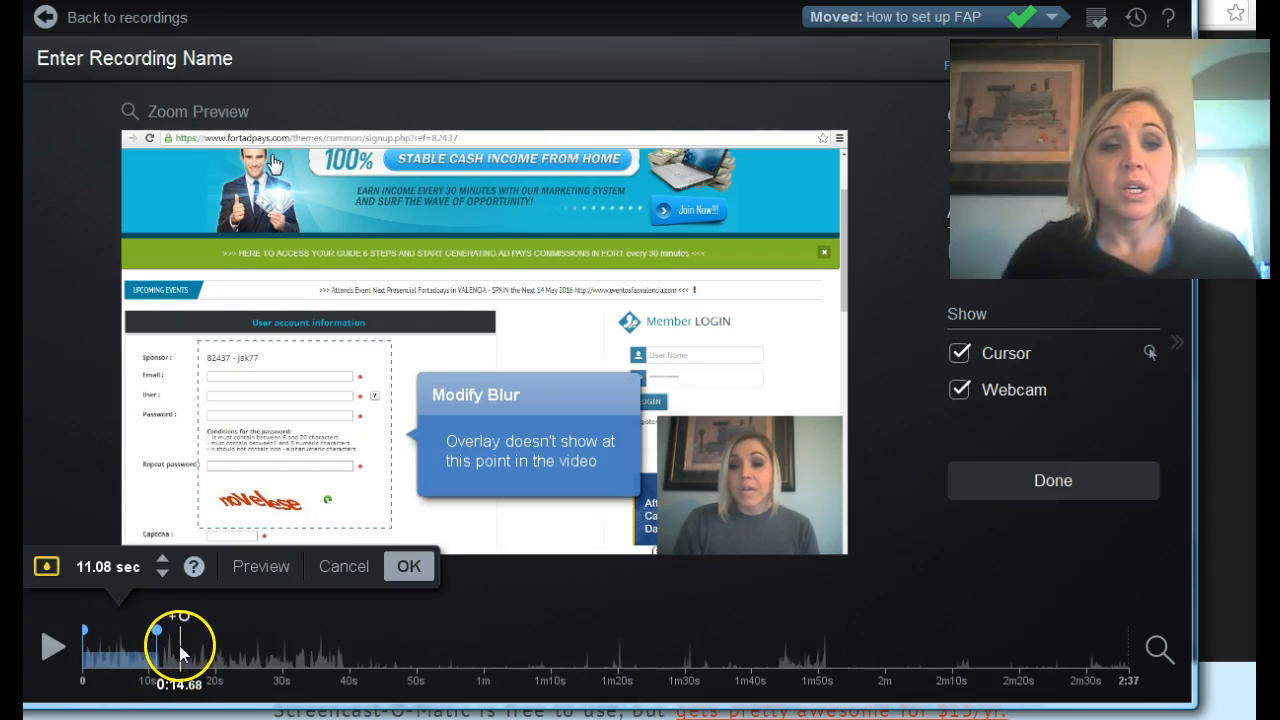
left_click(44, 642)
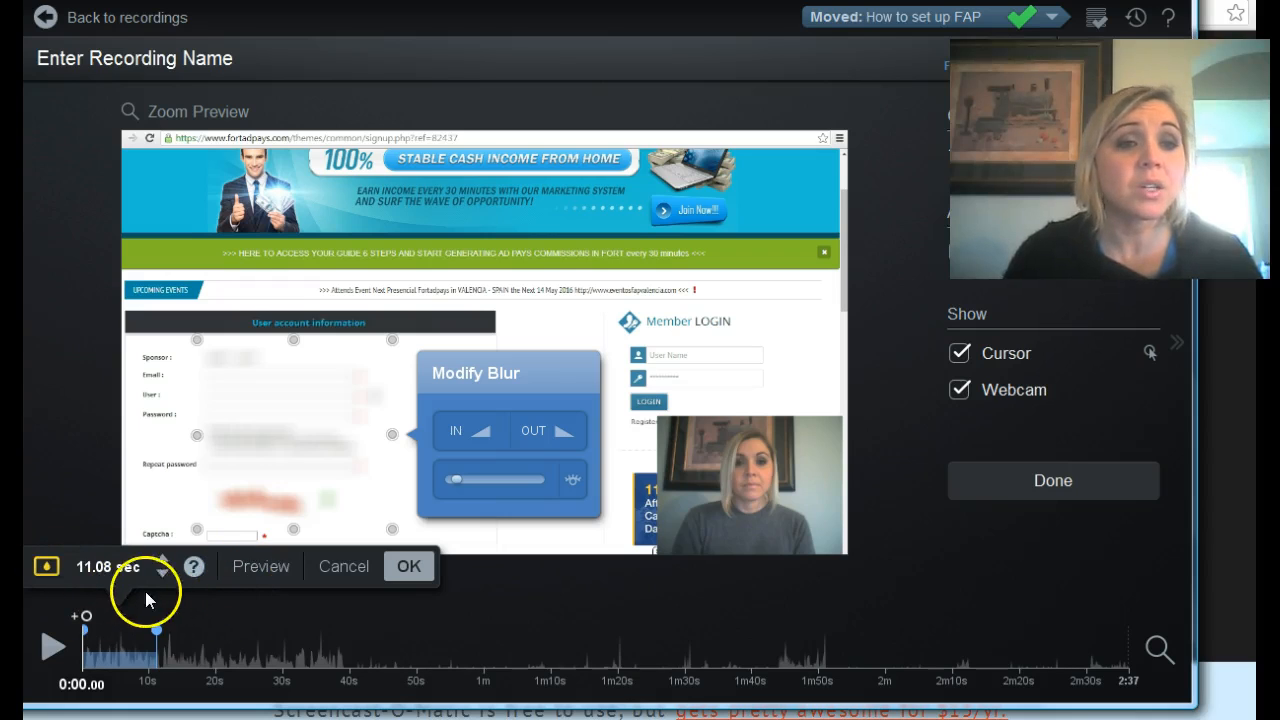
left_click(412, 566)
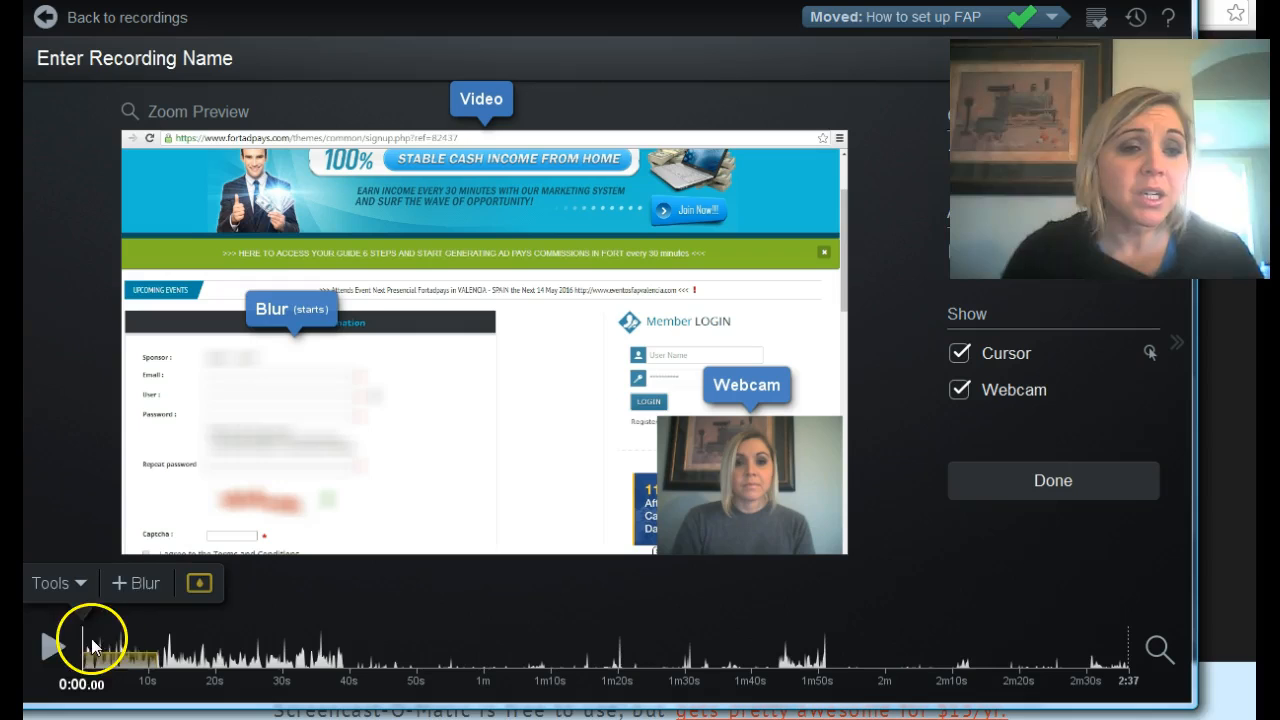
Cut about the first 4.68 seconds of the recording with a preview, and undo the cut.
left_click(81, 582)
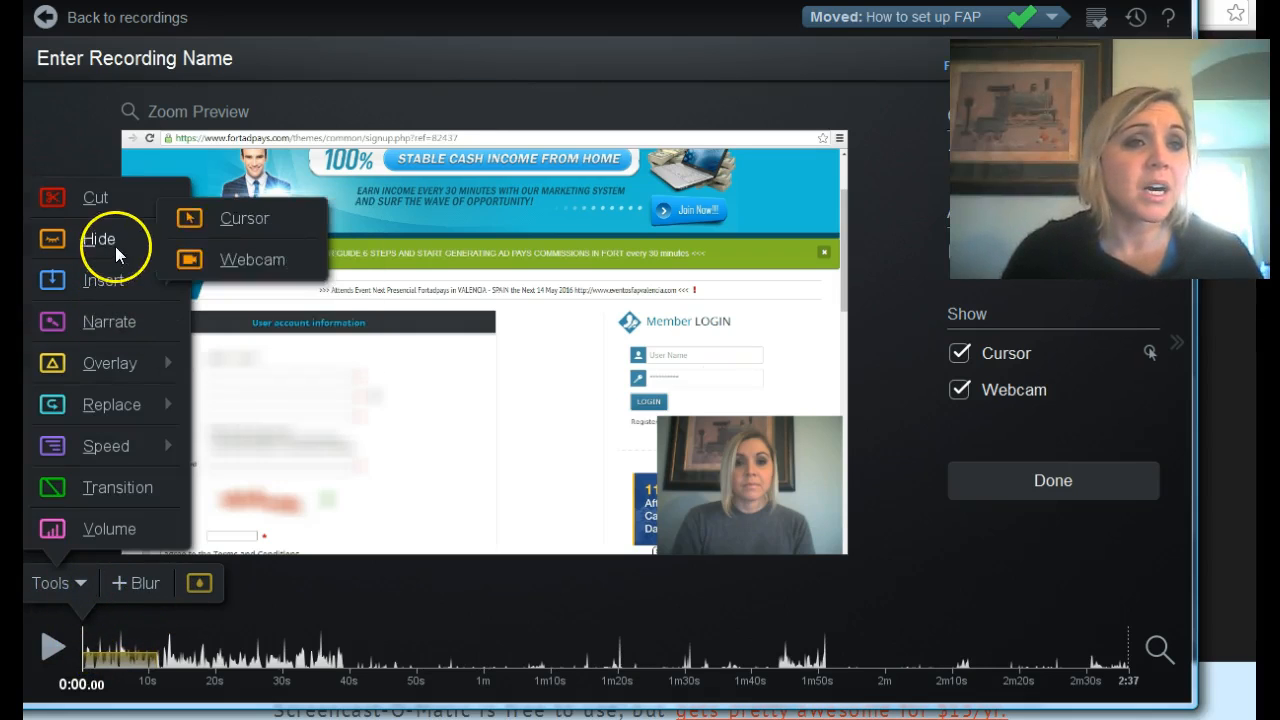
left_click(113, 196)
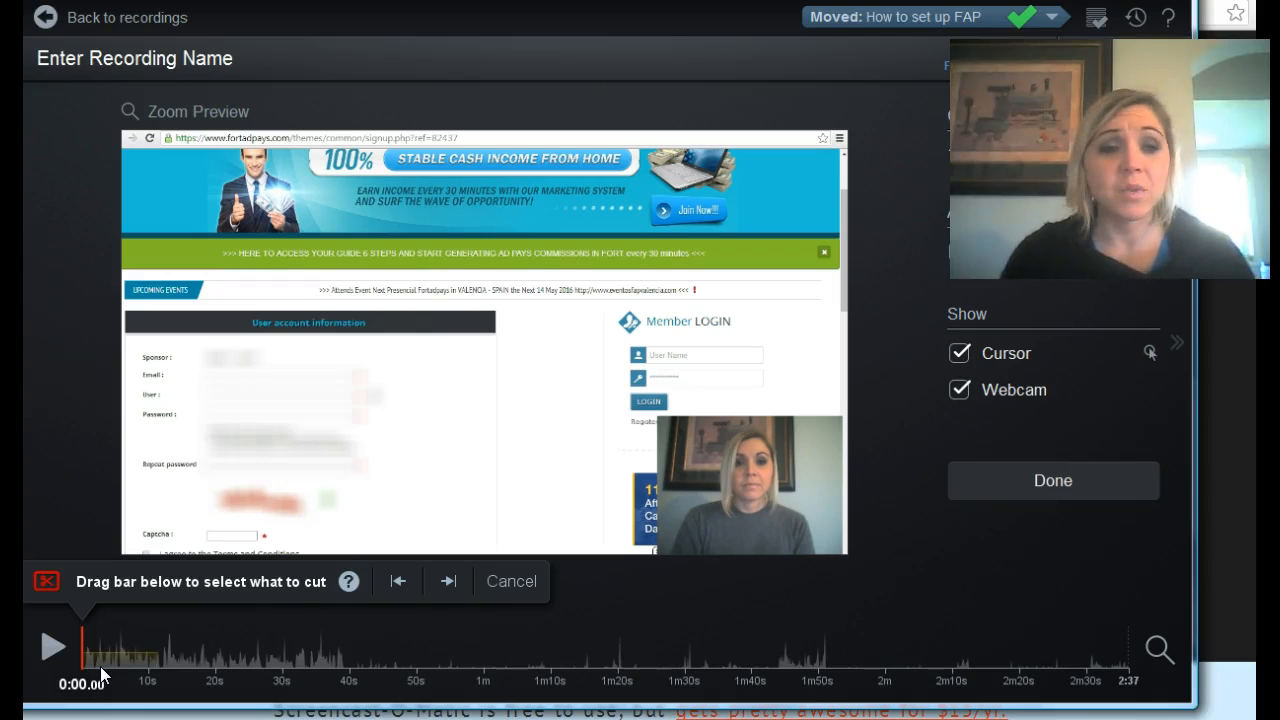
left_click(82, 642)
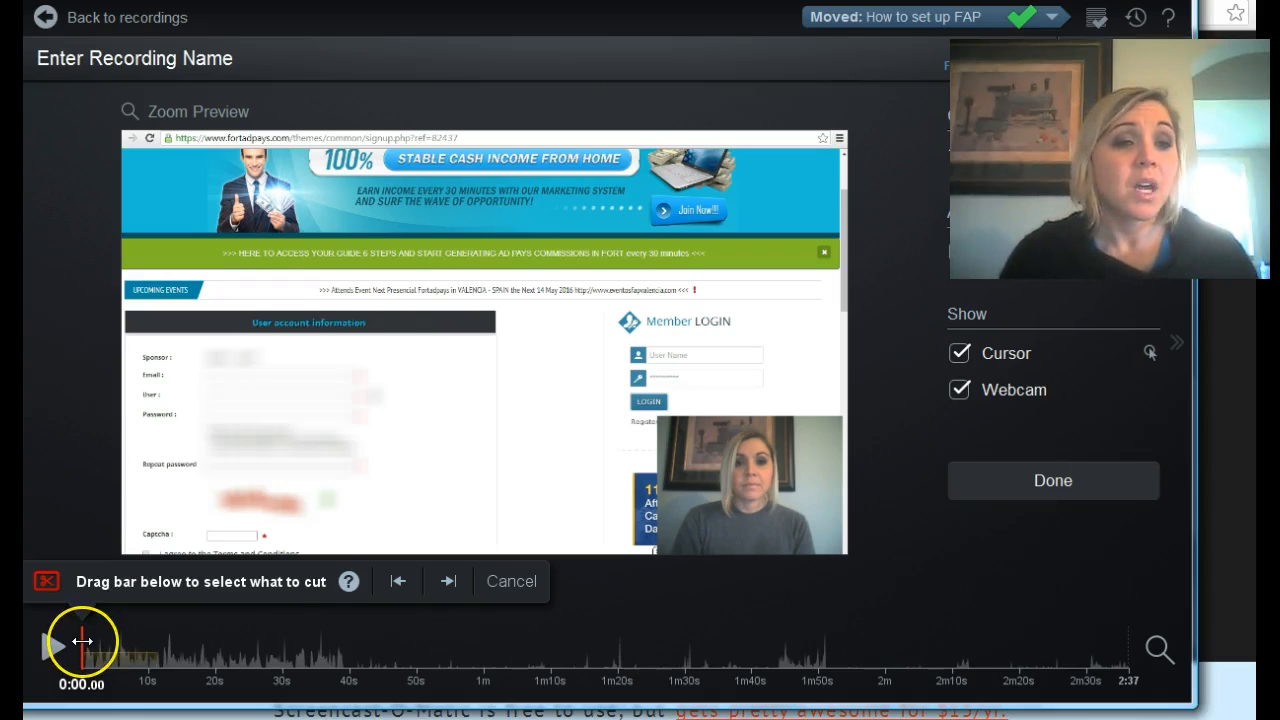
left_click_drag(86, 642, 114, 643)
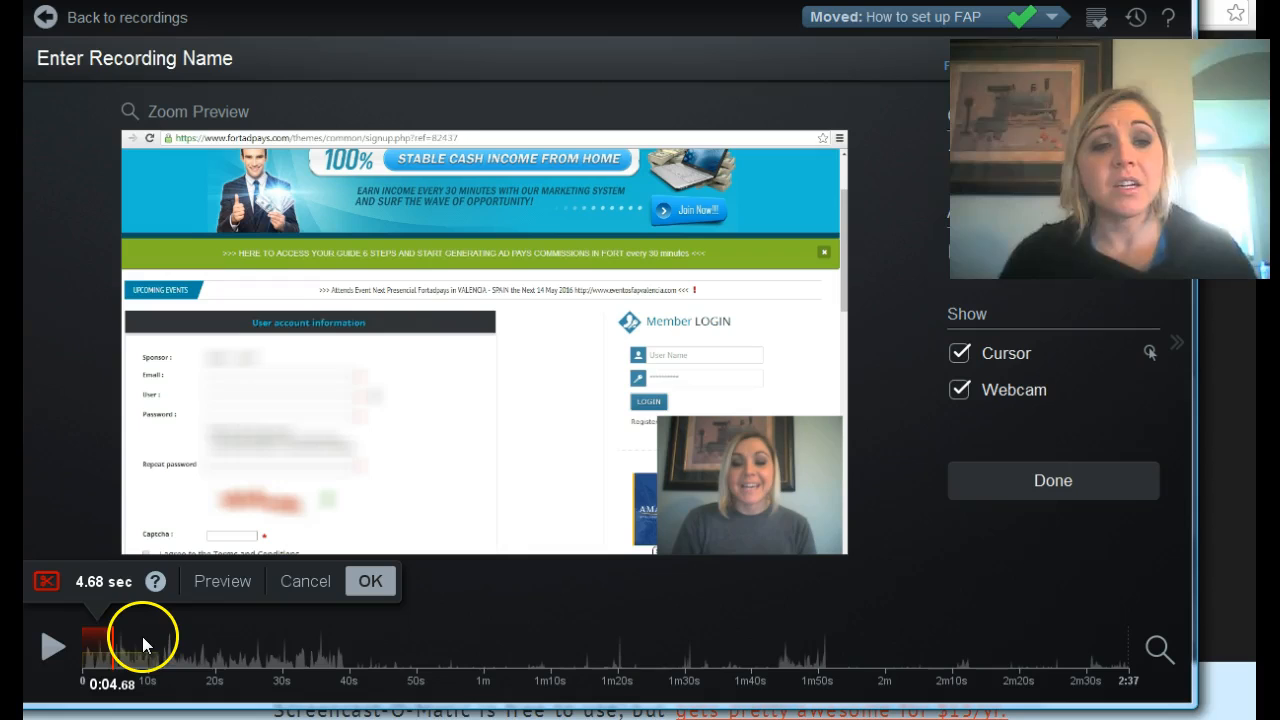
left_click(222, 581)
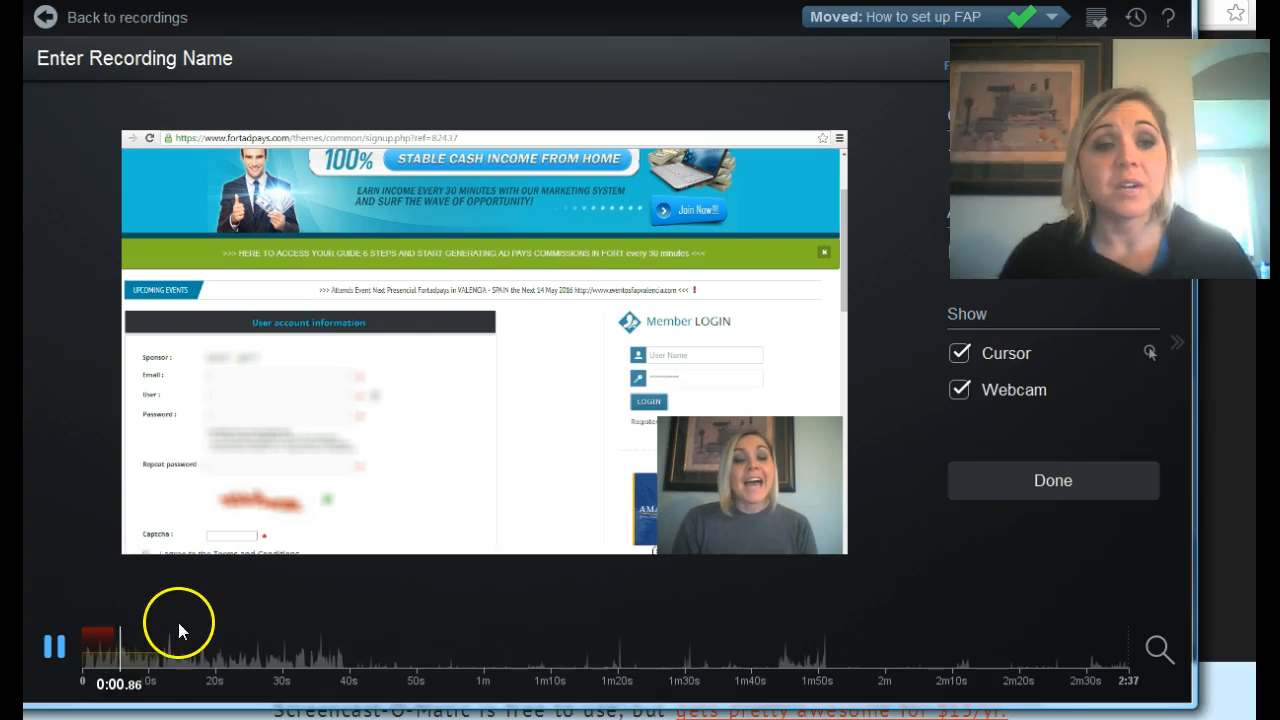
left_click(386, 583)
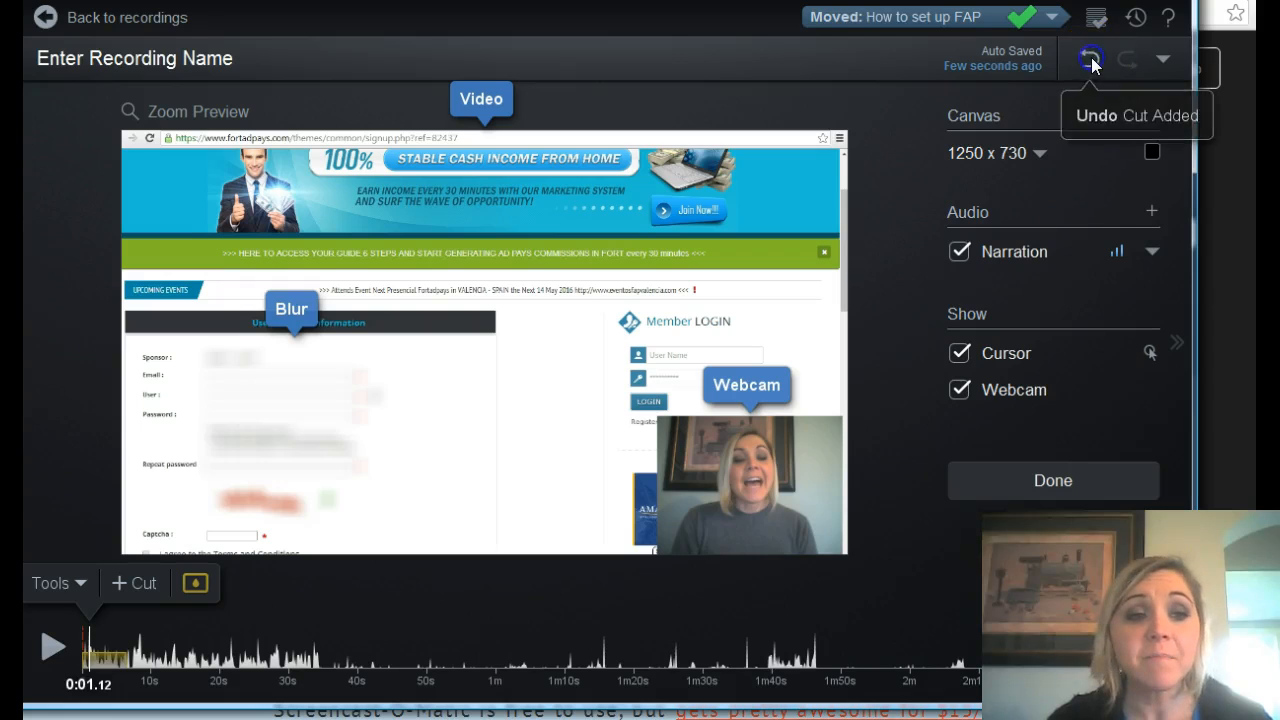
left_click(1090, 62)
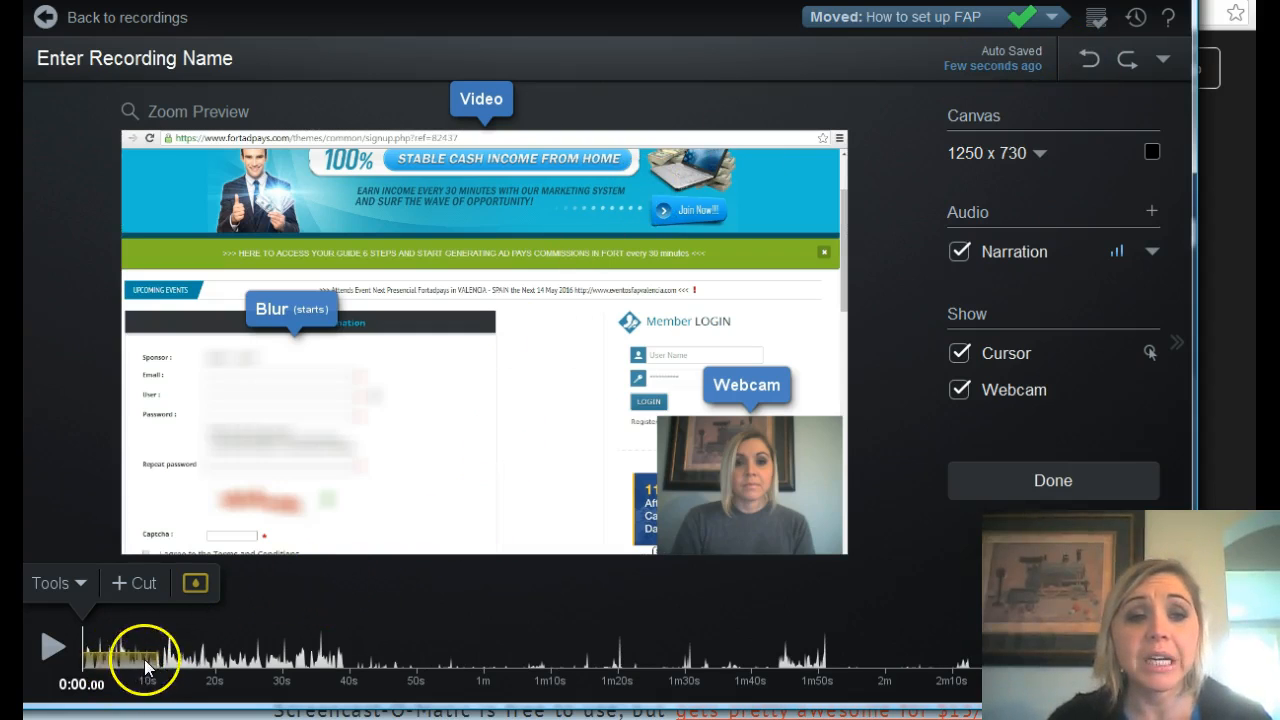
Add a text overlay at the start of the recording that reads "hey everyone click here".
left_click(81, 584)
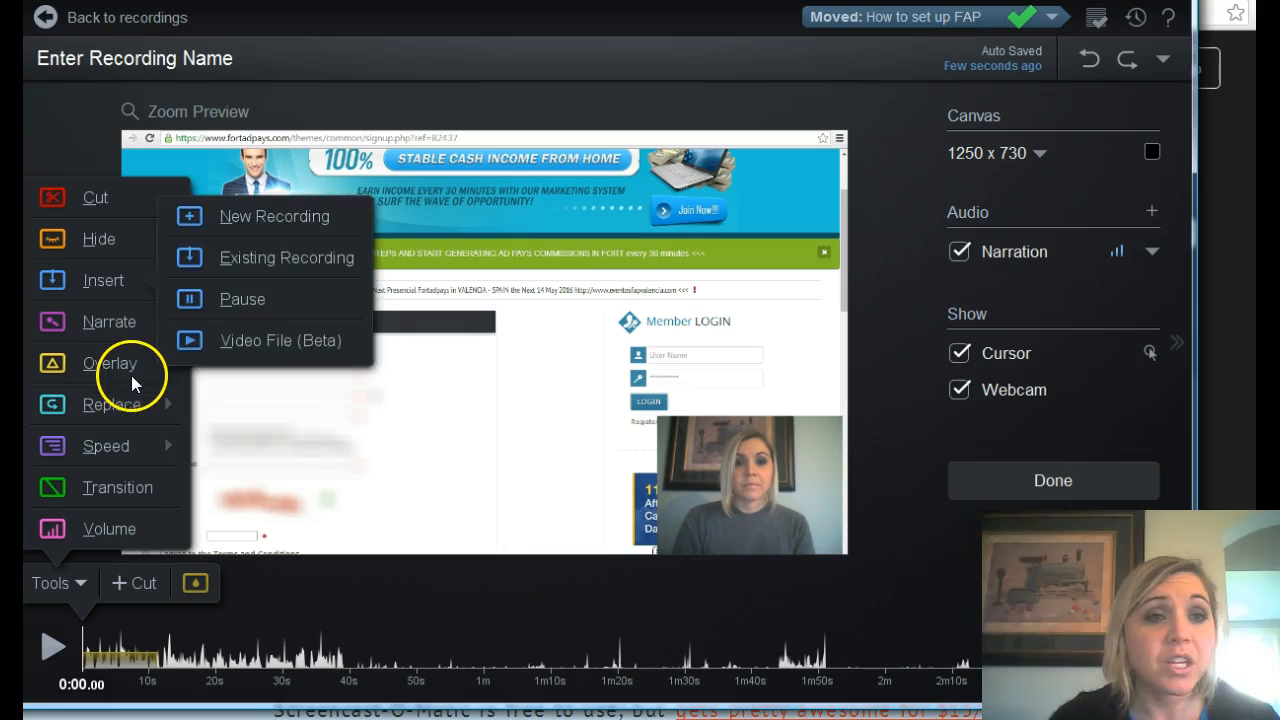
mouse_move(132, 368)
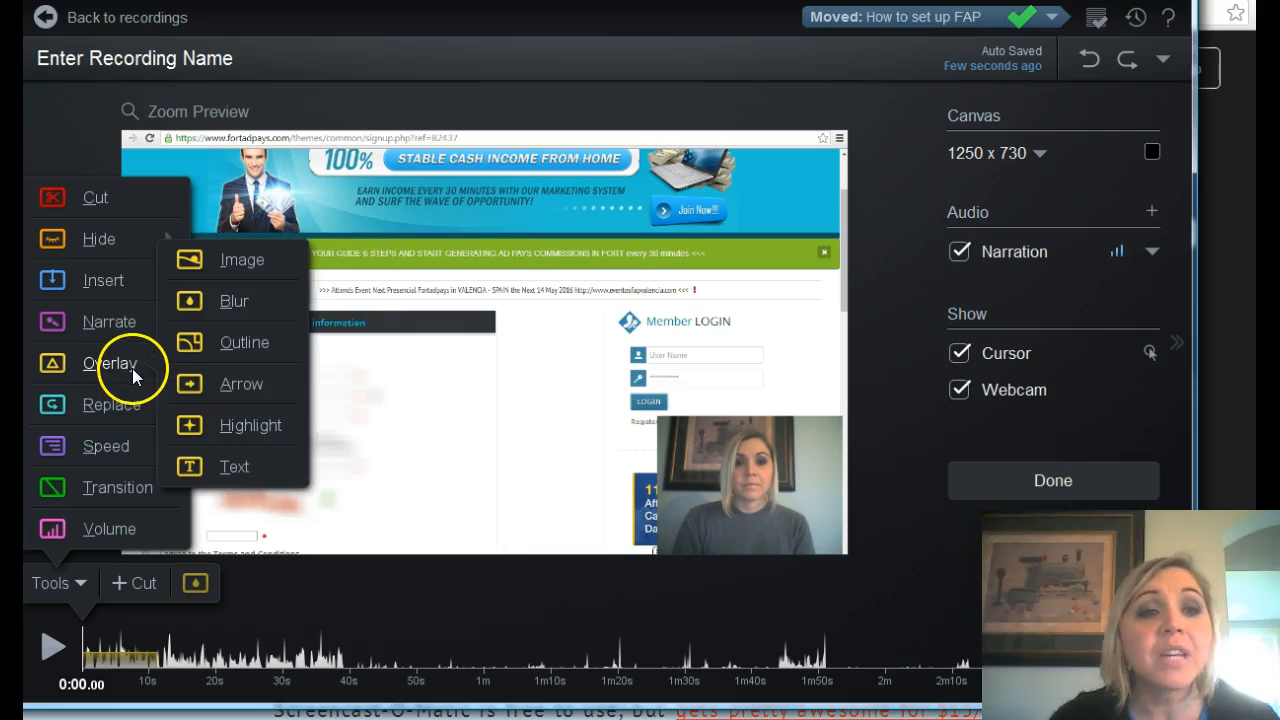
left_click(236, 467)
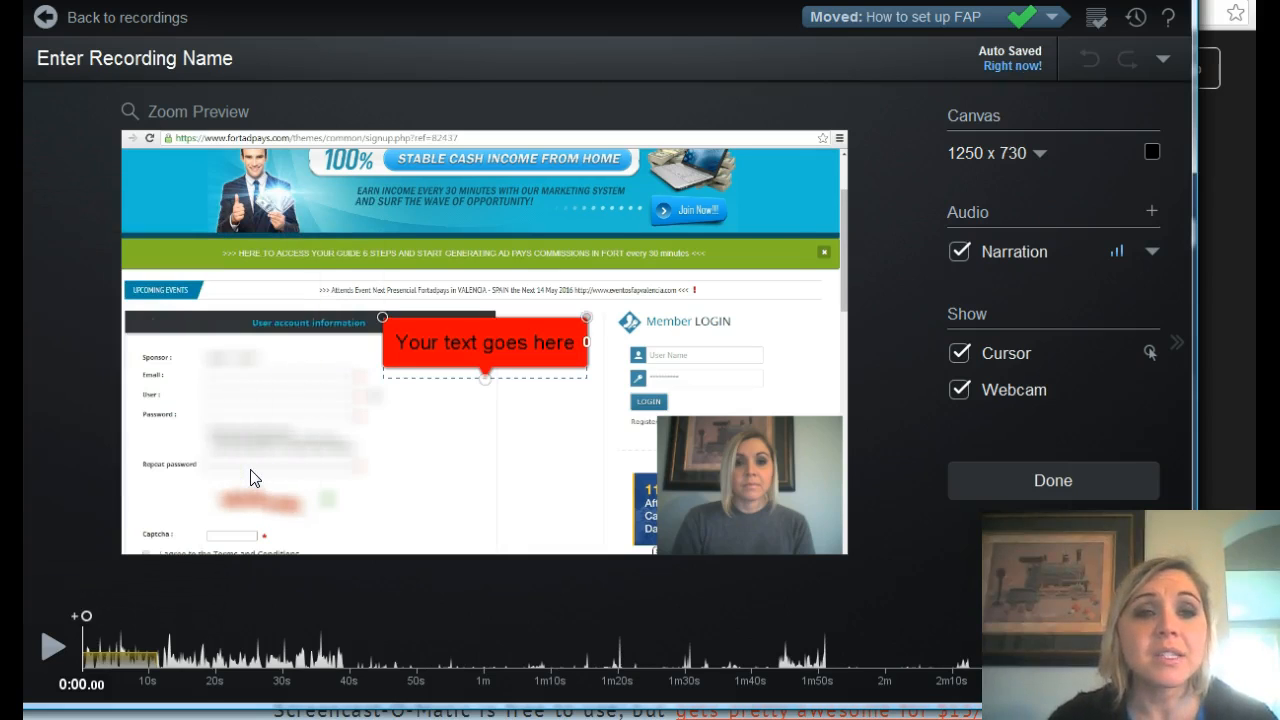
left_click(712, 270)
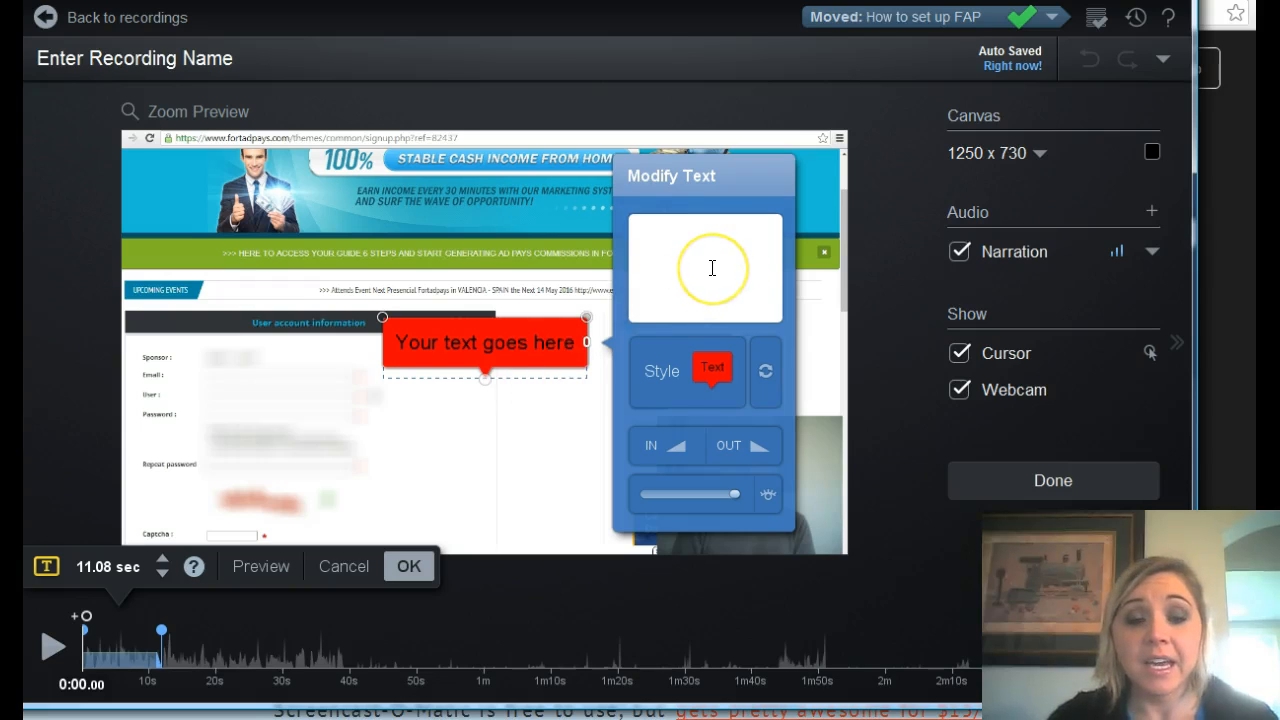
type("h")
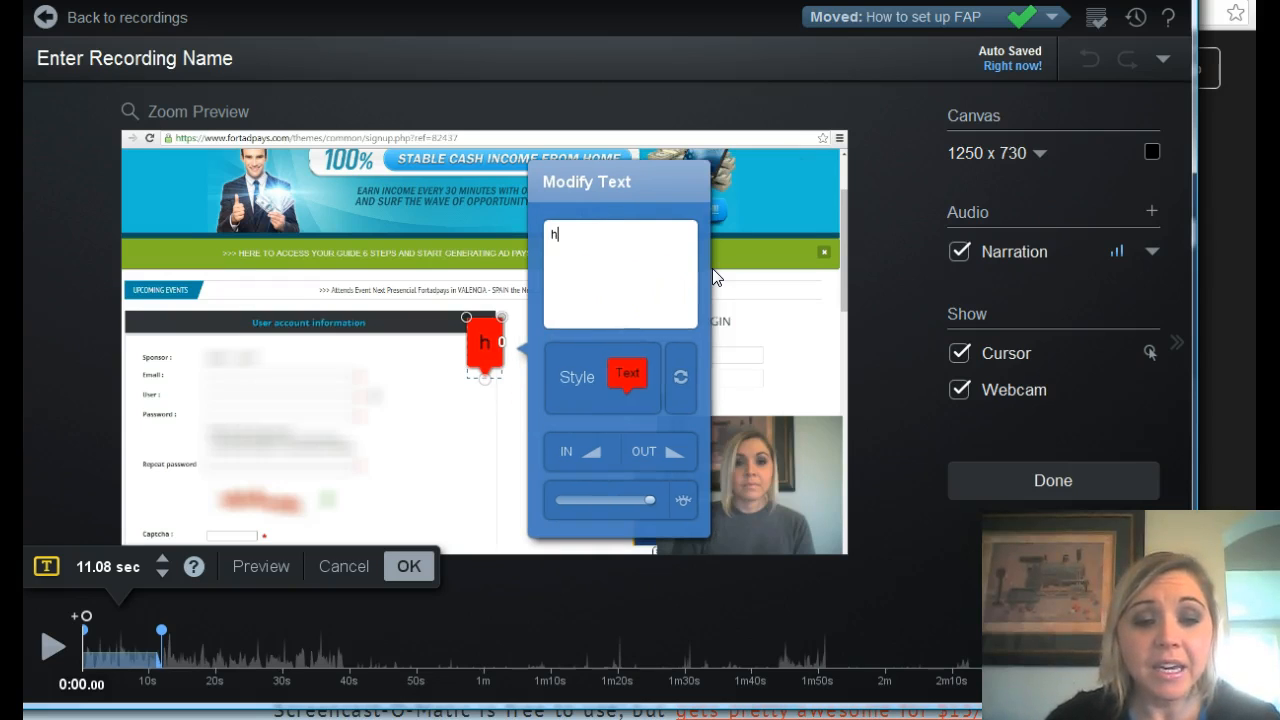
type("ey every")
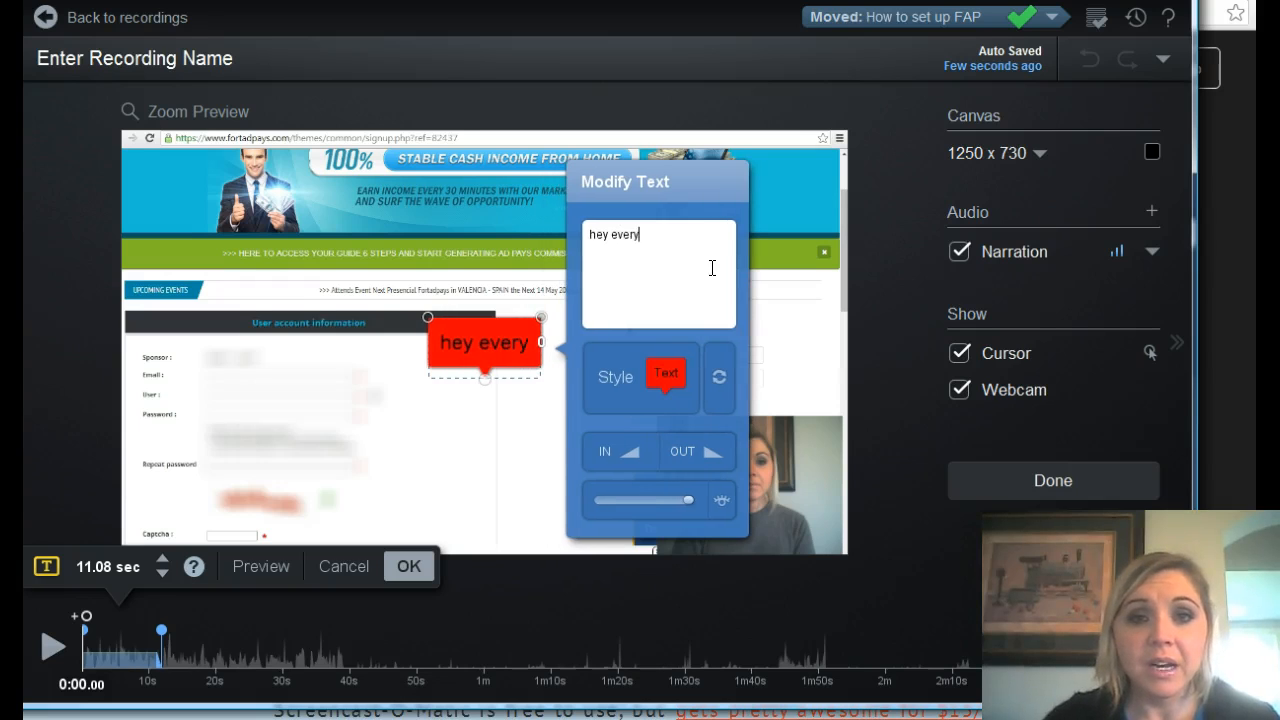
type("one ")
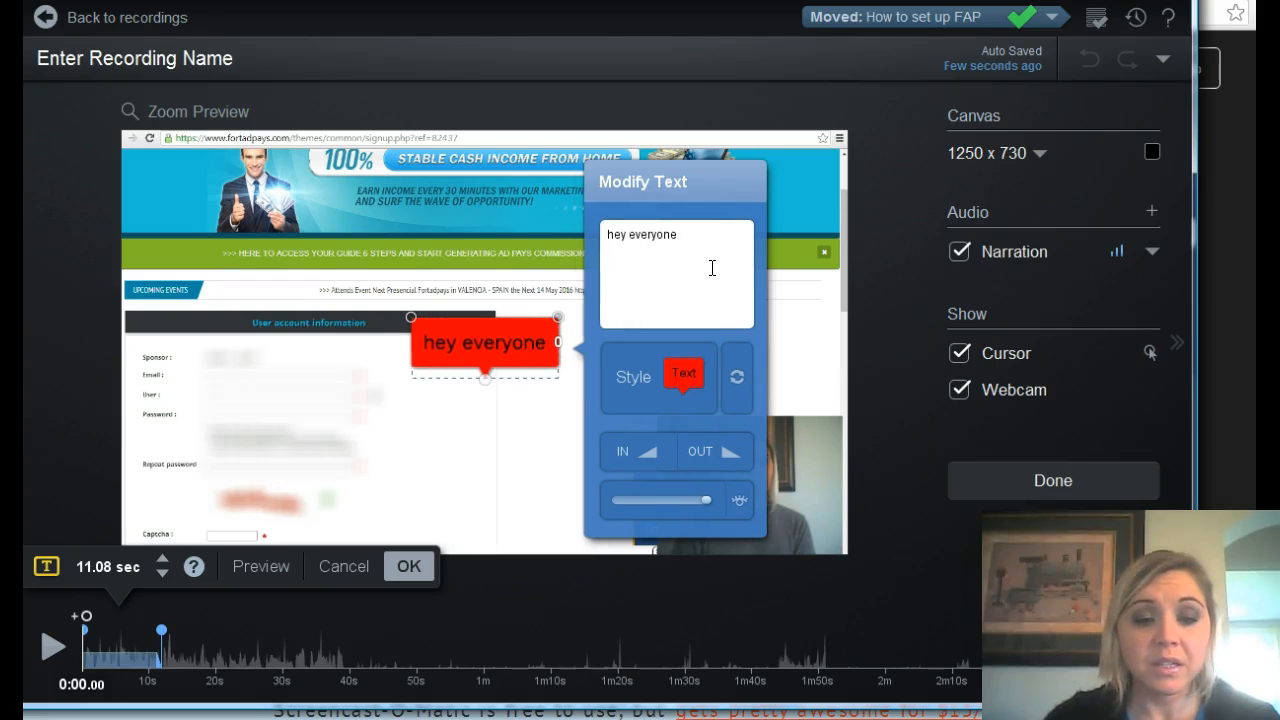
type("click ")
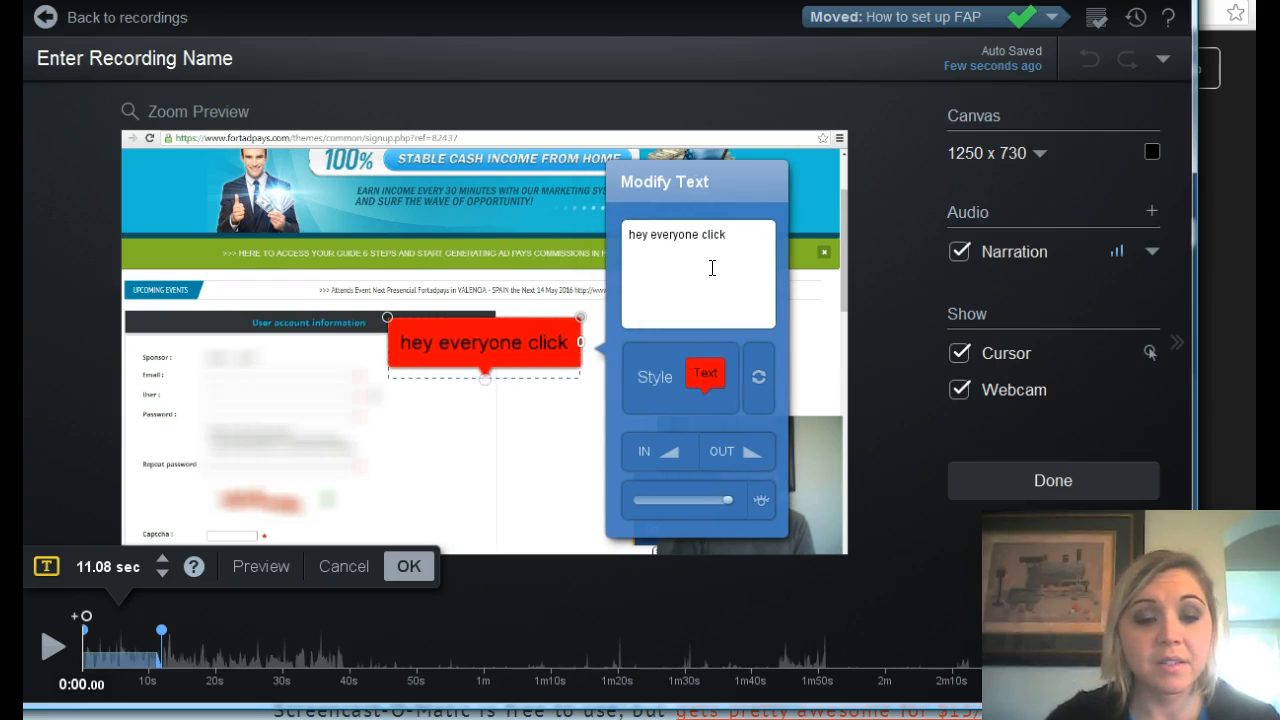
type("hweere")
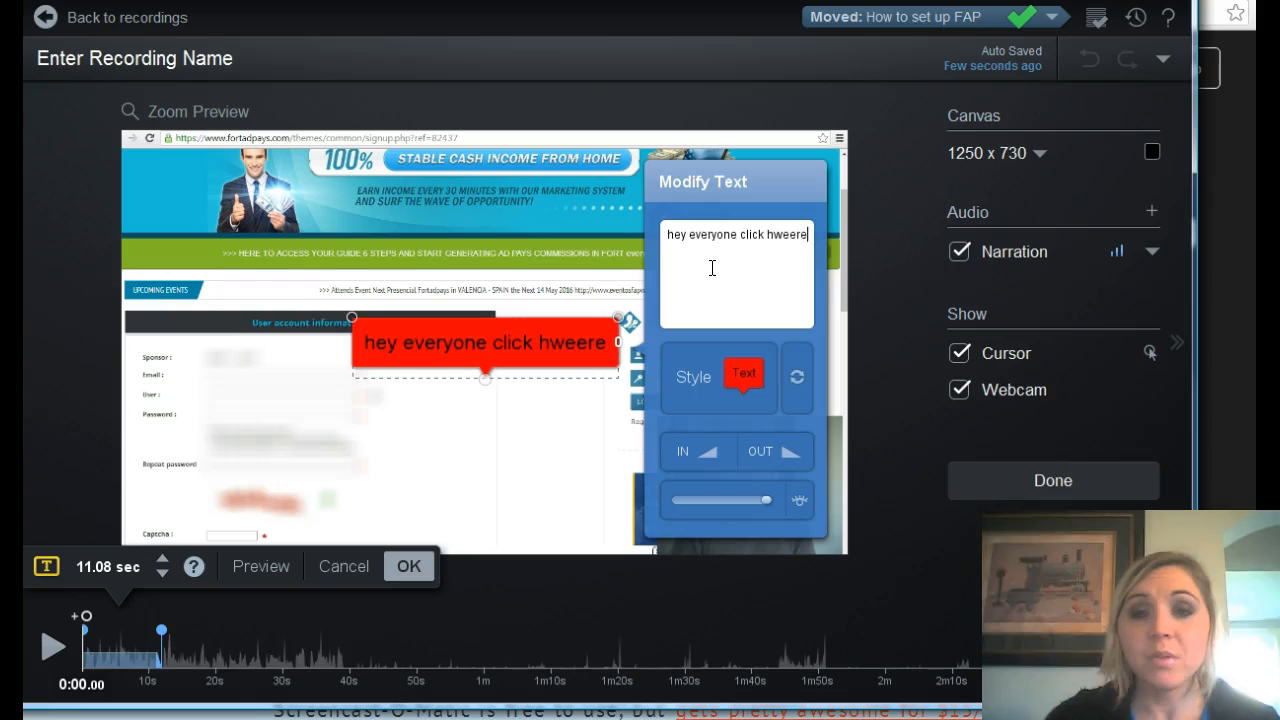
key("BackSpace")
key("BackSpace")
key("BackSpace")
key("BackSpace")
key("BackSpace")
key("BackSpace")
key("BackSpace")
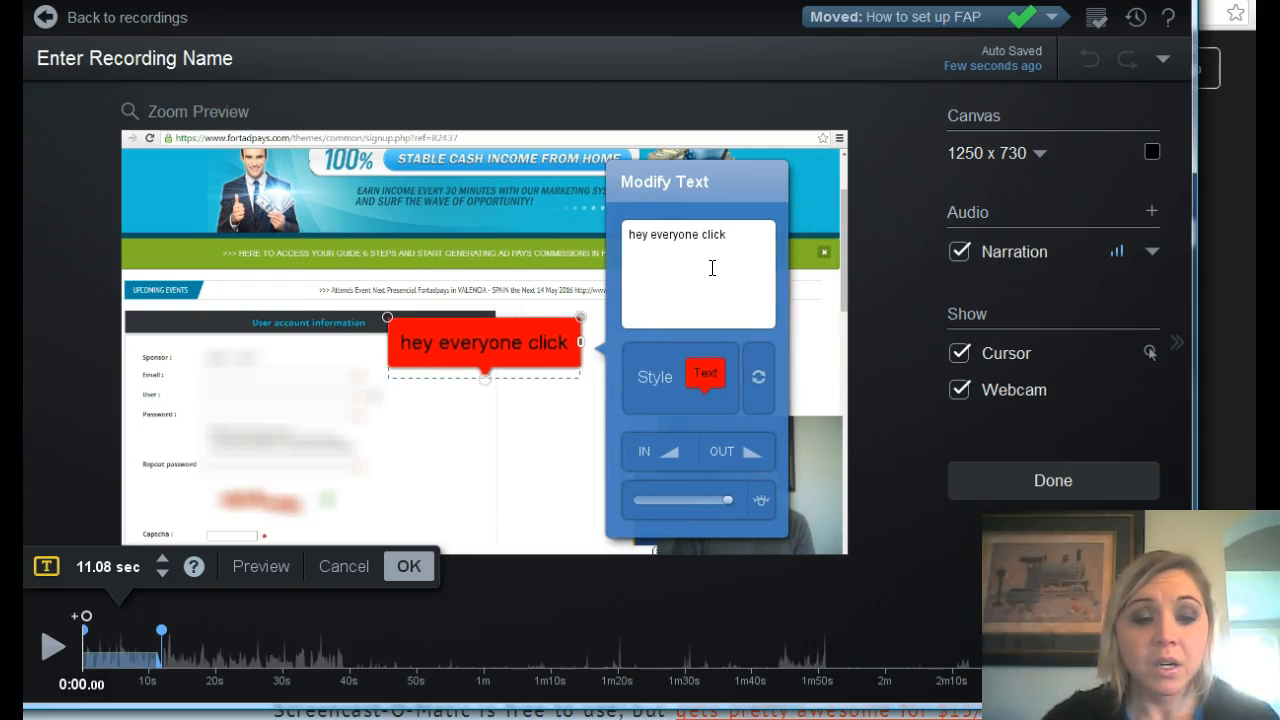
type("here")
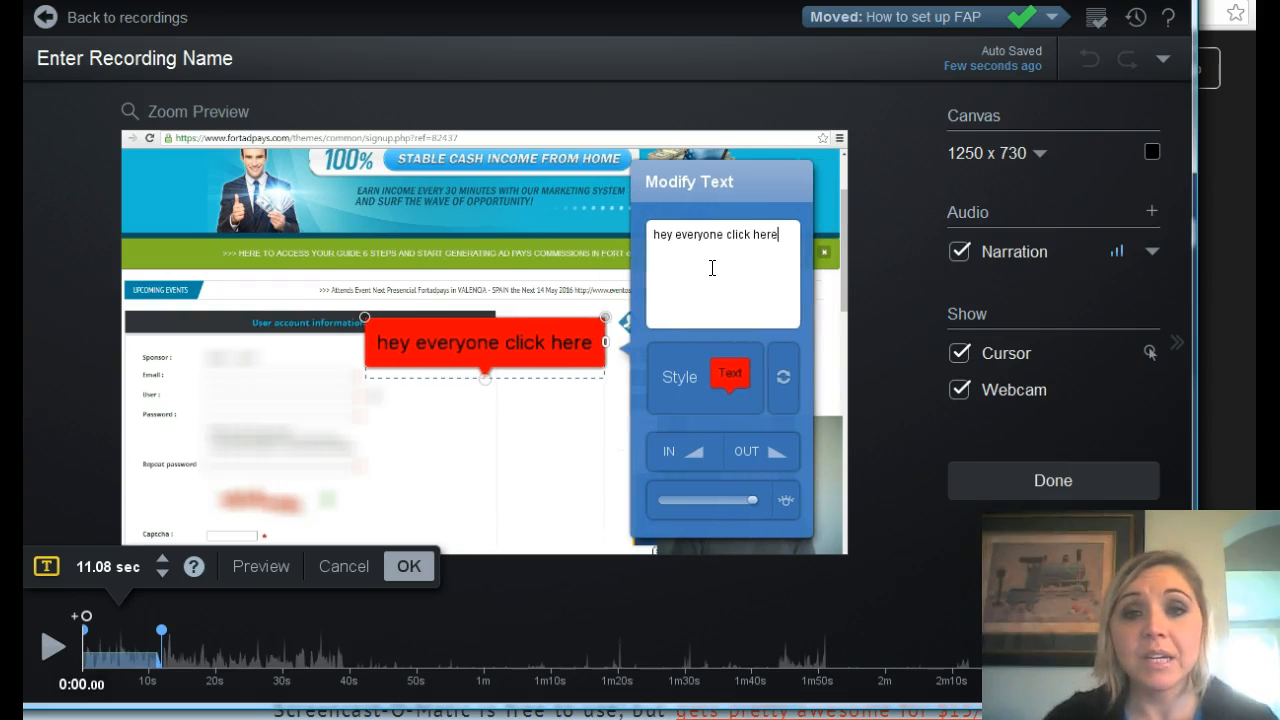
Shift the red text callout slightly toward the form, look at its text color and font options, and discard the overlay.
mouse_move(529, 347)
left_mouse_down()
mouse_move(372, 267)
mouse_move(296, 354)
mouse_move(594, 477)
mouse_move(642, 318)
mouse_move(799, 370)
mouse_move(552, 374)
mouse_move(440, 429)
mouse_move(518, 362)
left_mouse_up()
double_click(481, 414)
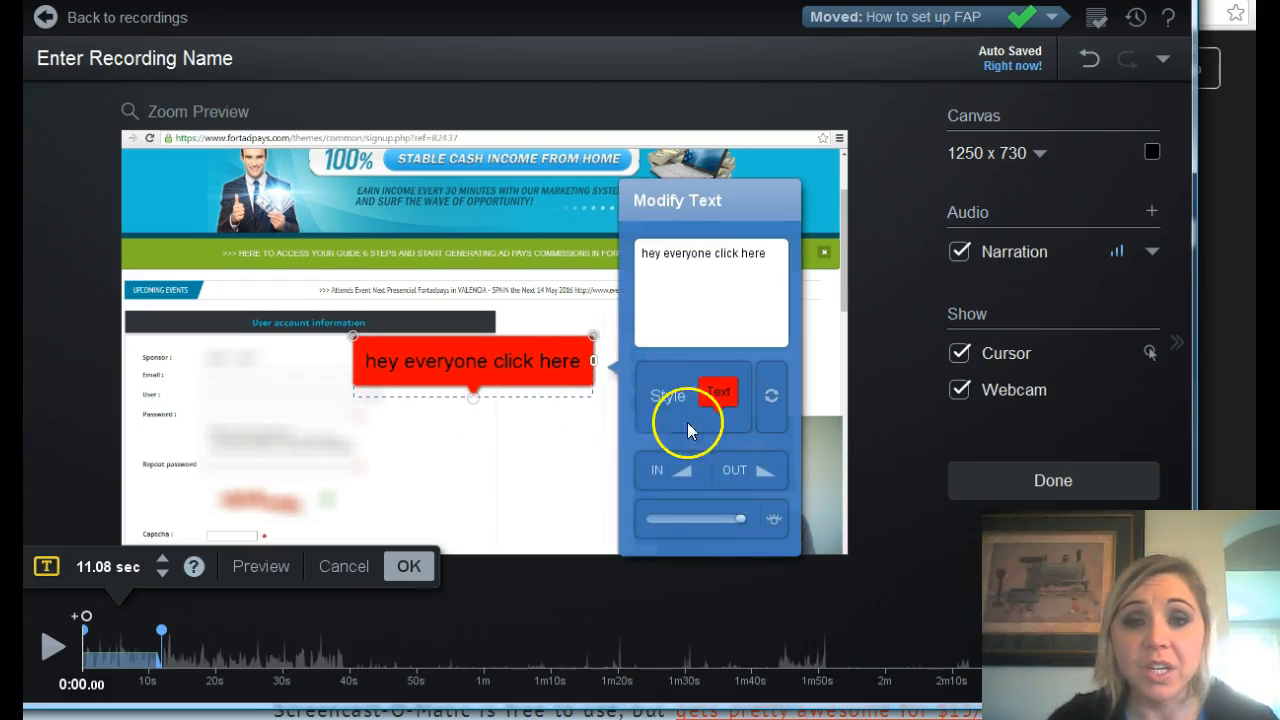
left_click(693, 409)
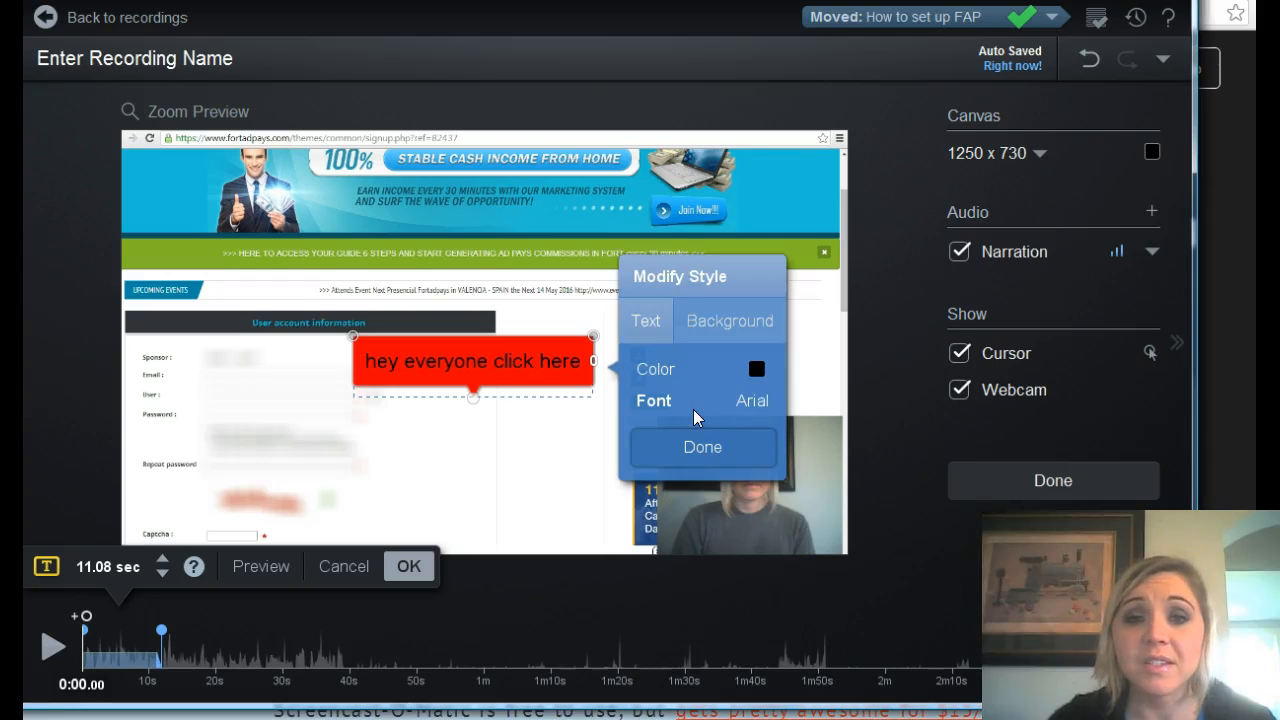
left_click(755, 374)
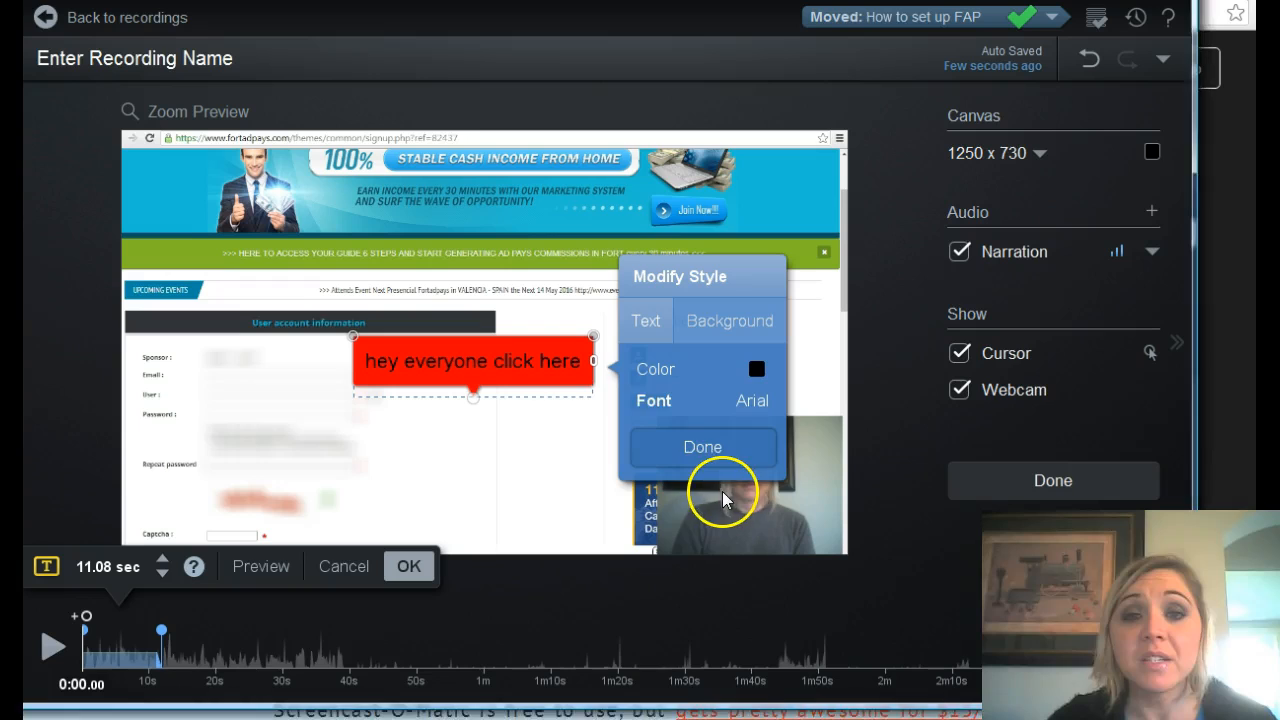
left_click(706, 447)
left_click(532, 482)
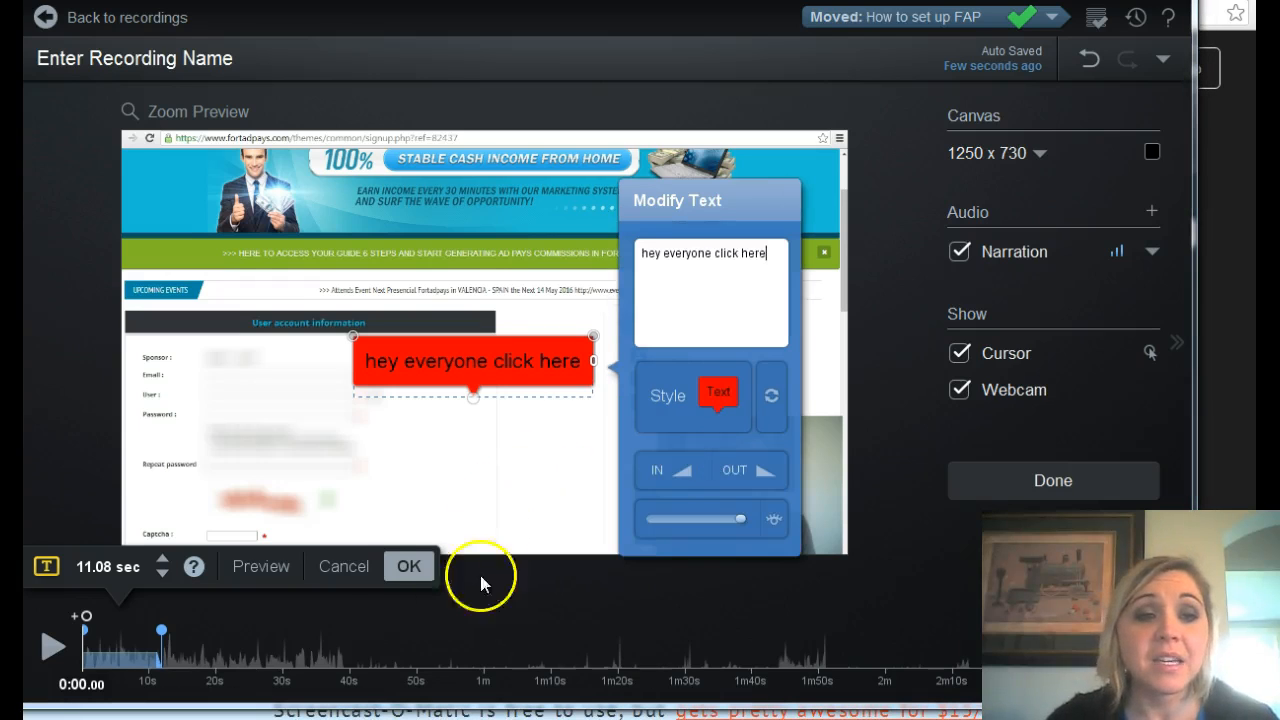
left_click(350, 573)
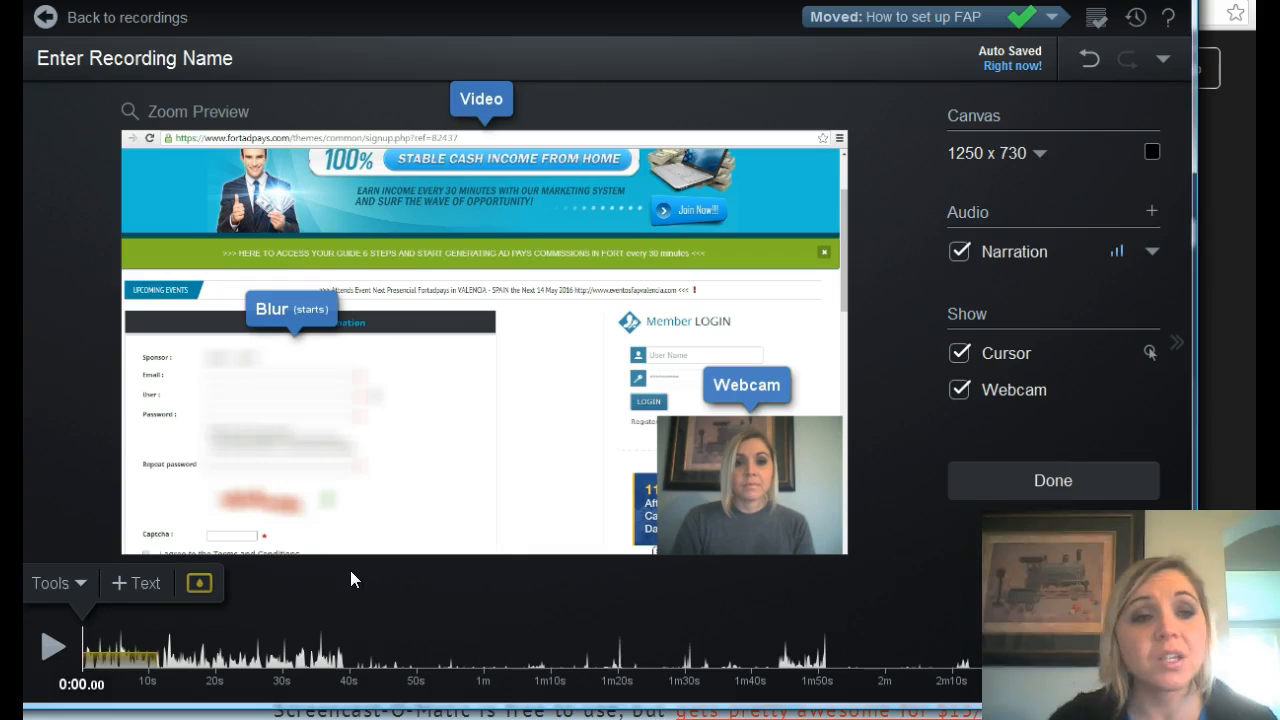
Try a yellow arrow overlay at 0:00, stretched from the blue banner down toward the Member LOGIN heading, and discard it.
left_click(85, 584)
mouse_move(112, 366)
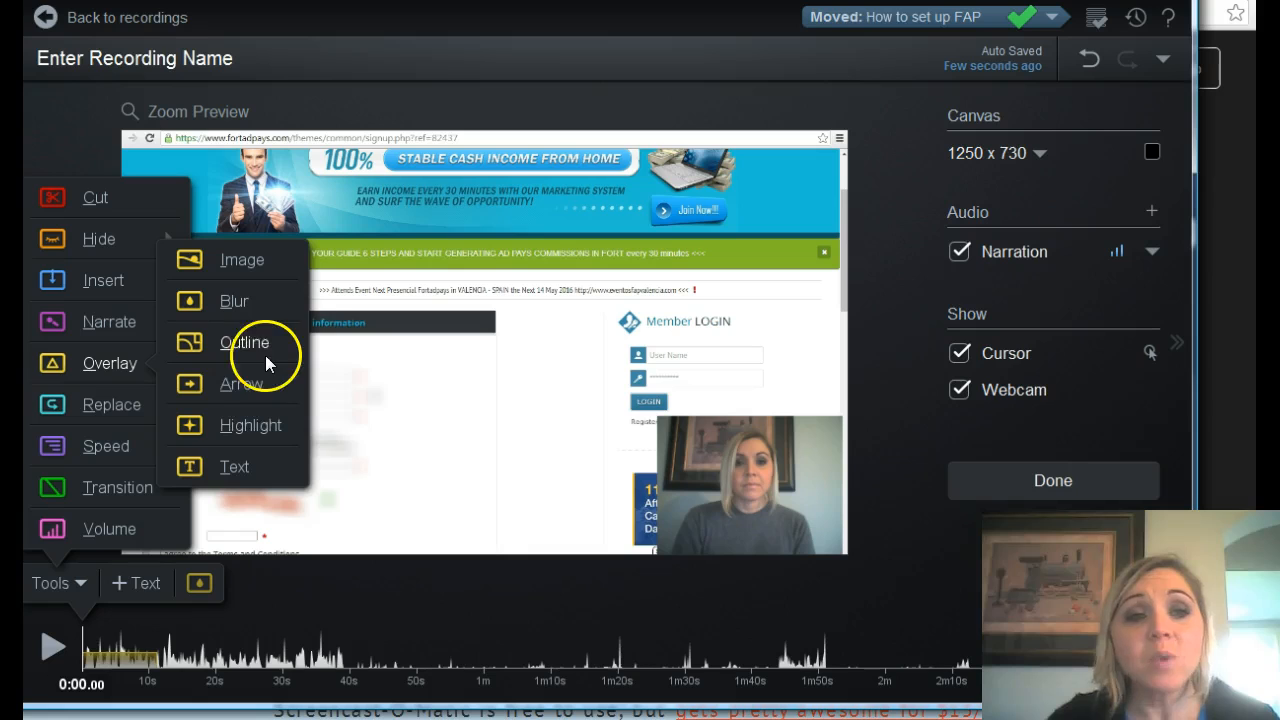
left_click(247, 383)
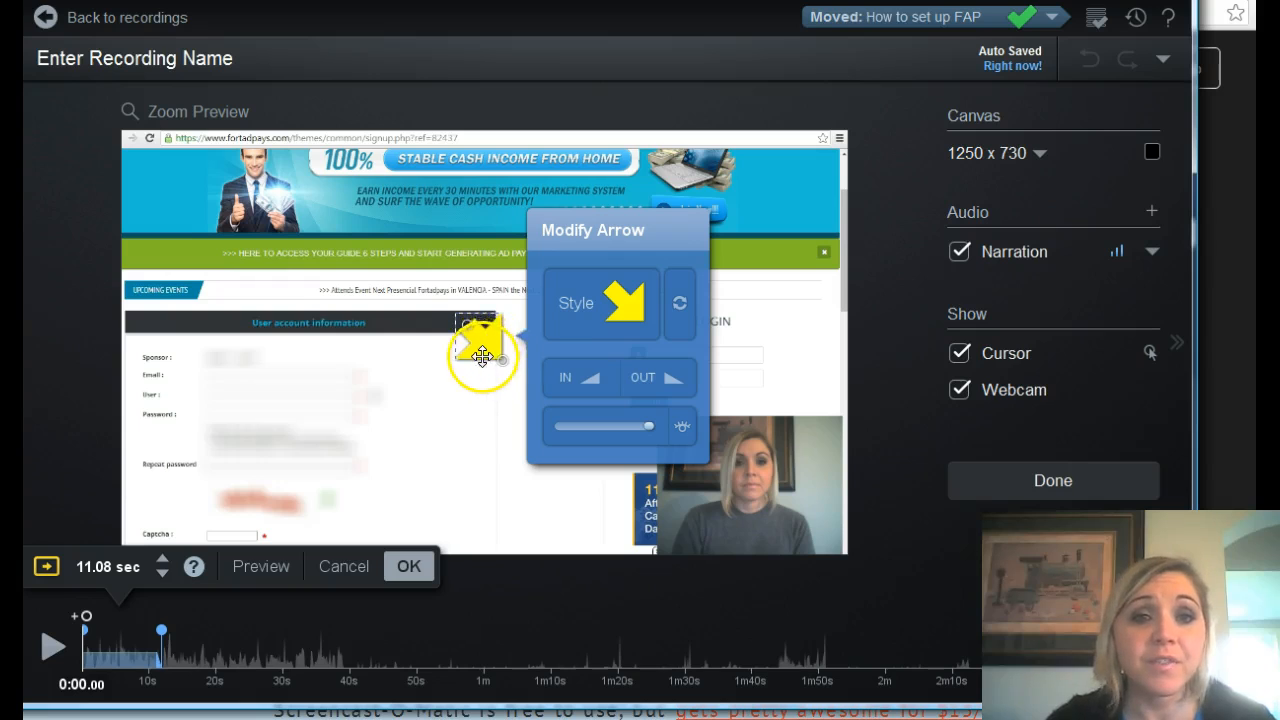
left_click(662, 333)
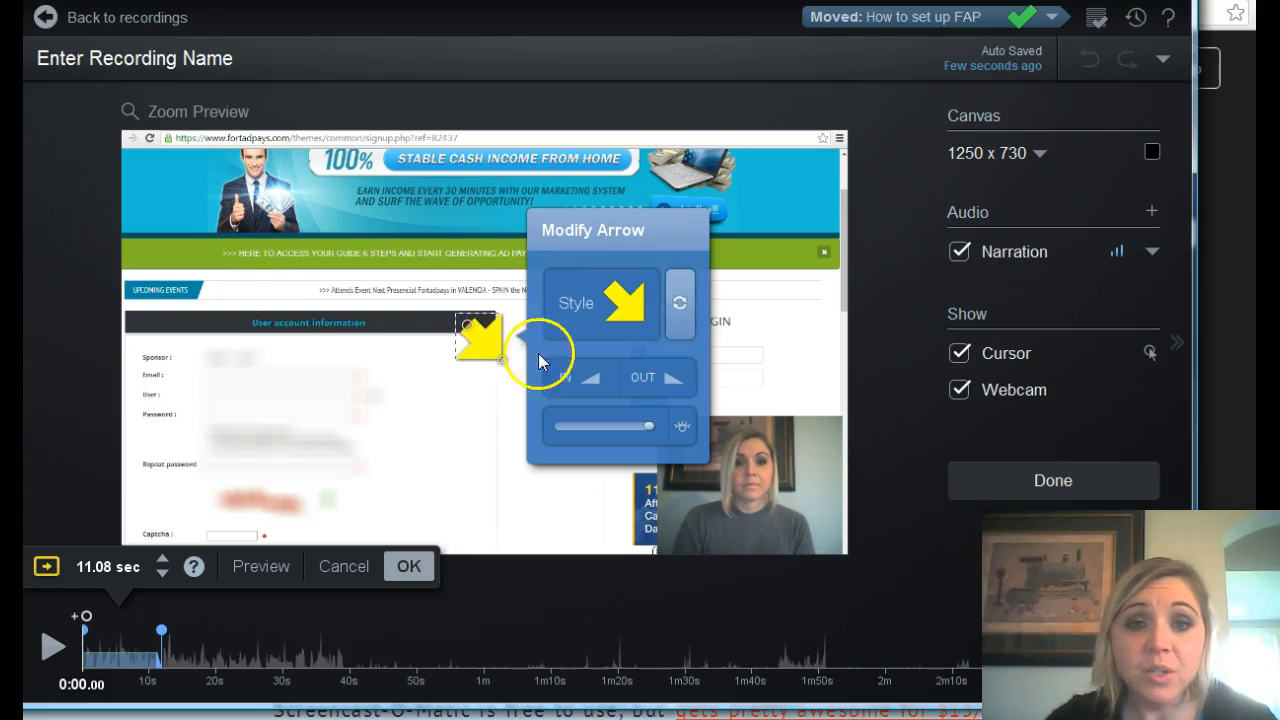
left_click_drag(478, 340, 586, 298)
left_click(580, 289)
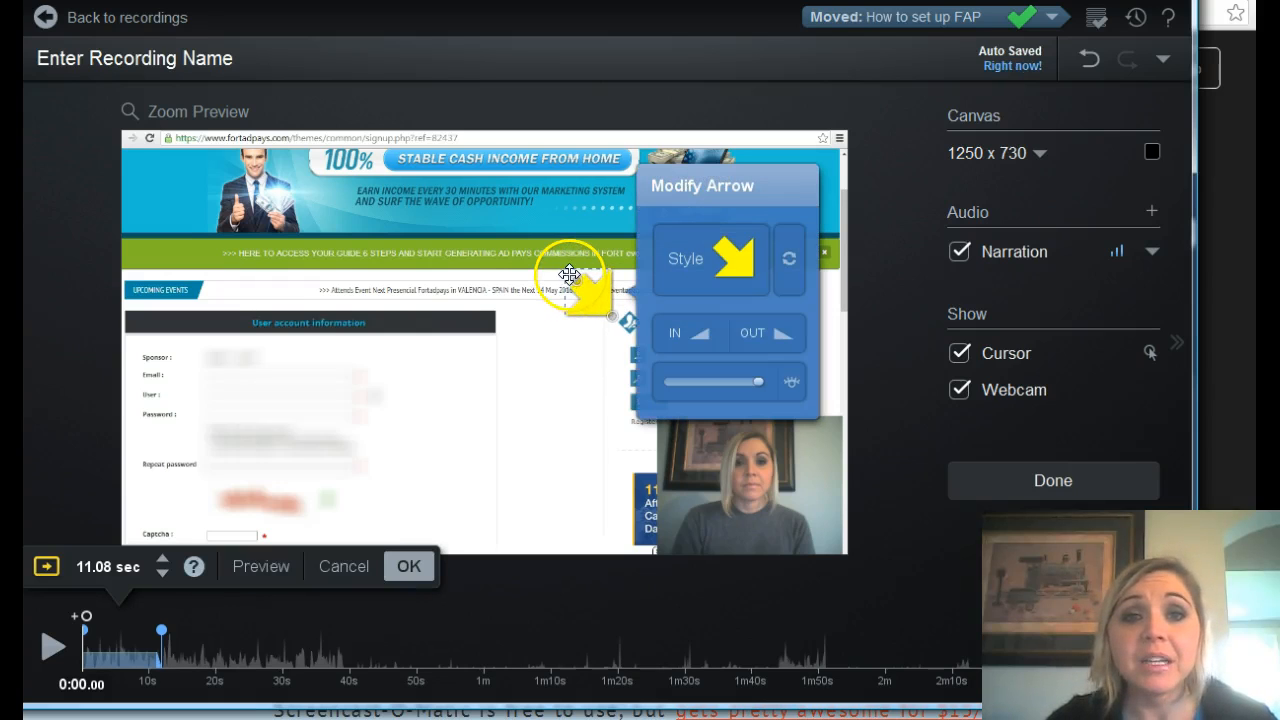
mouse_move(568, 273)
left_mouse_down()
mouse_move(511, 223)
mouse_move(546, 274)
mouse_move(557, 266)
left_mouse_up()
left_click_drag(600, 311, 543, 232)
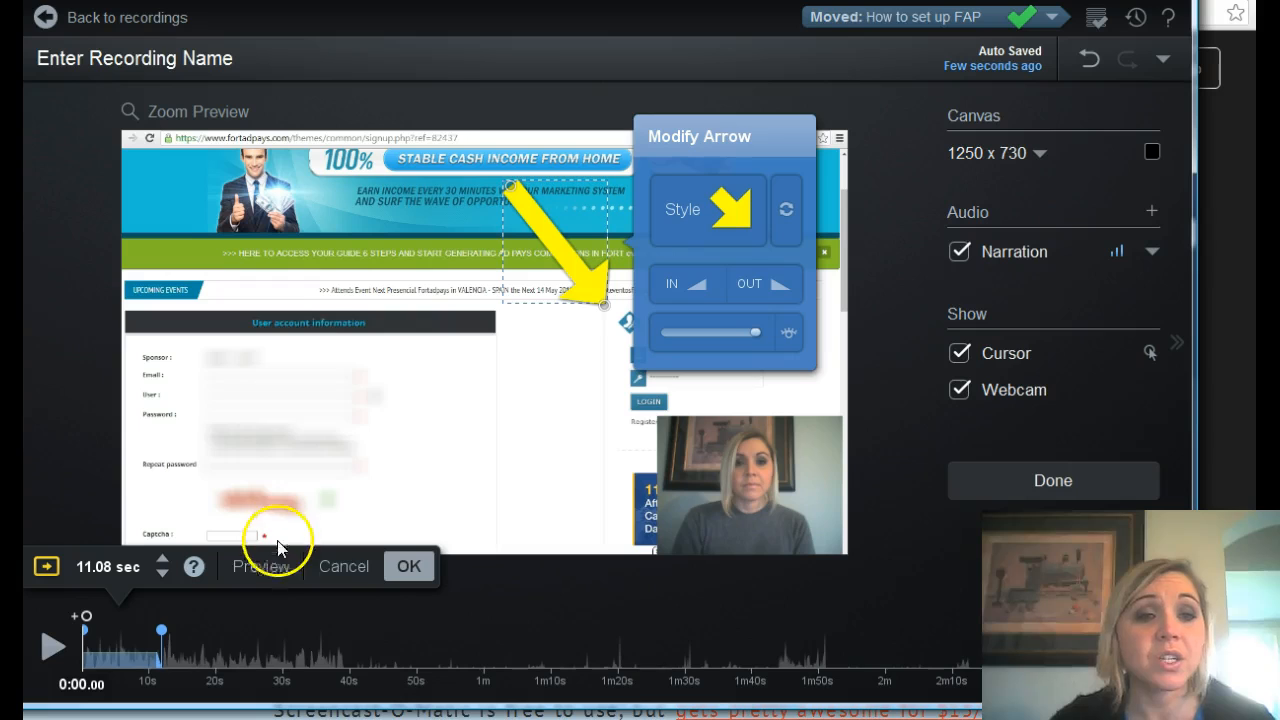
left_click(345, 566)
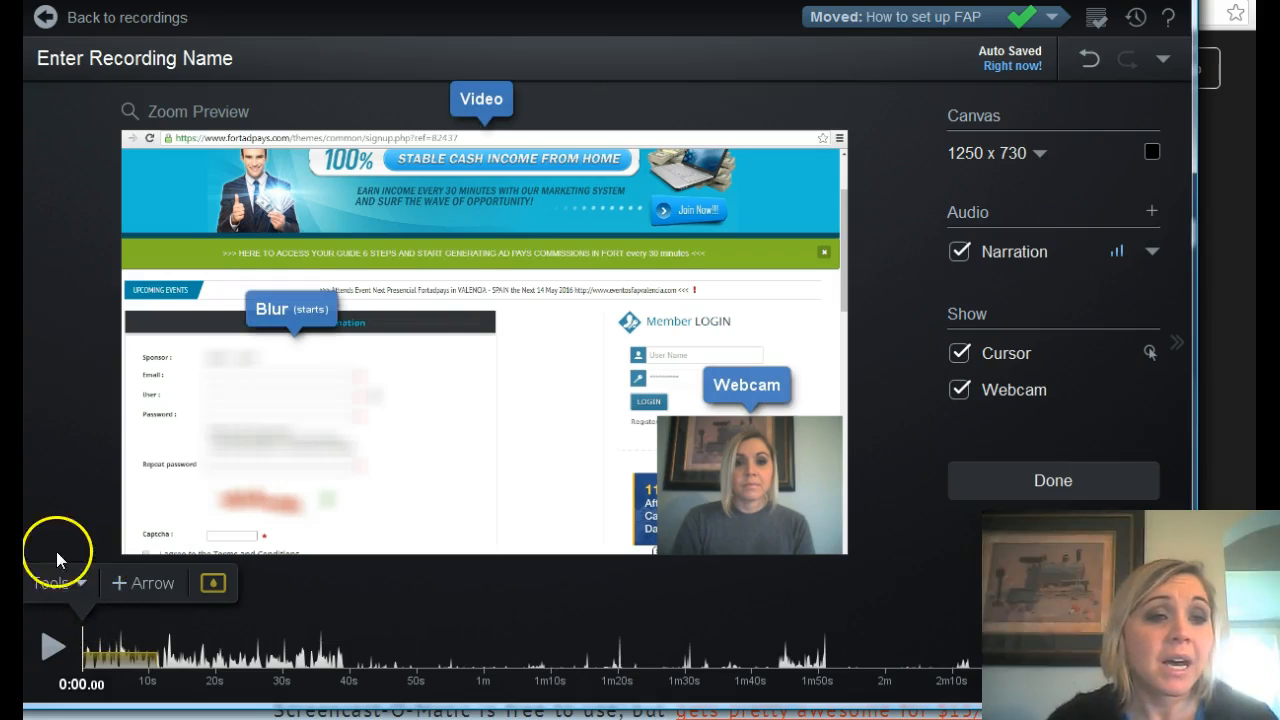
Try raising and lowering the narration volume over the entire recording, and cancel the volume edit.
left_click(84, 585)
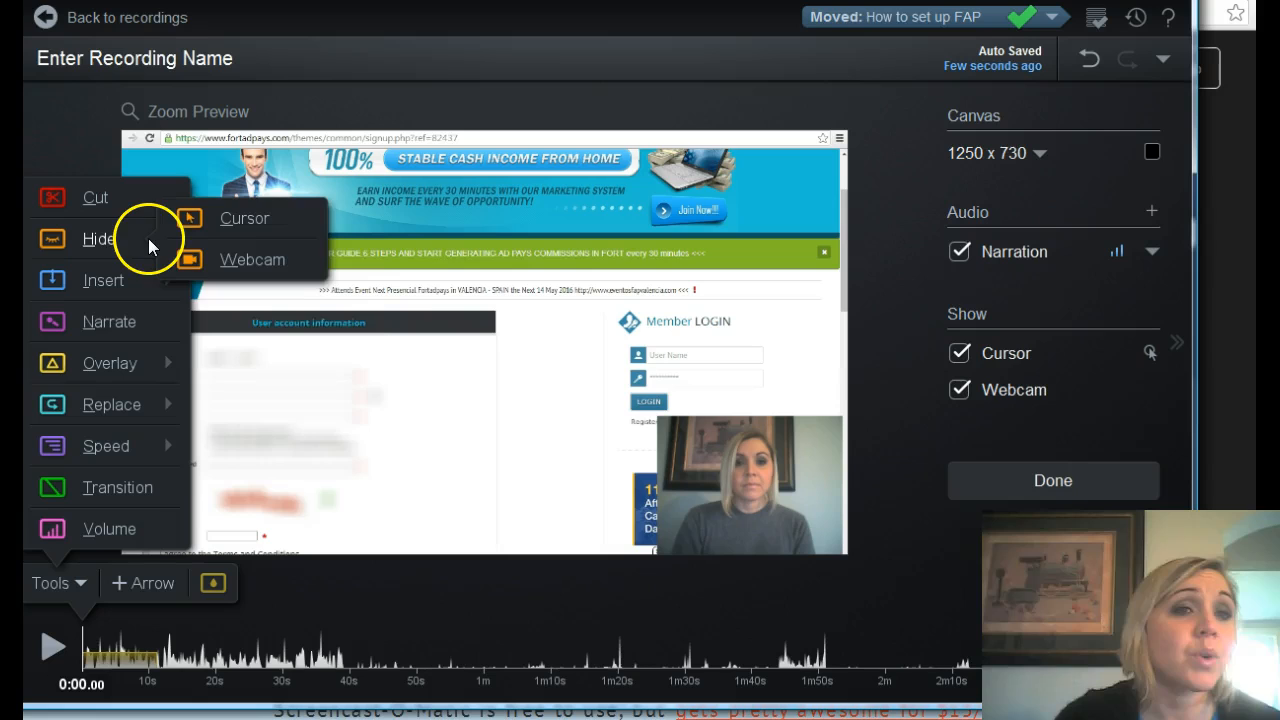
left_click(110, 529)
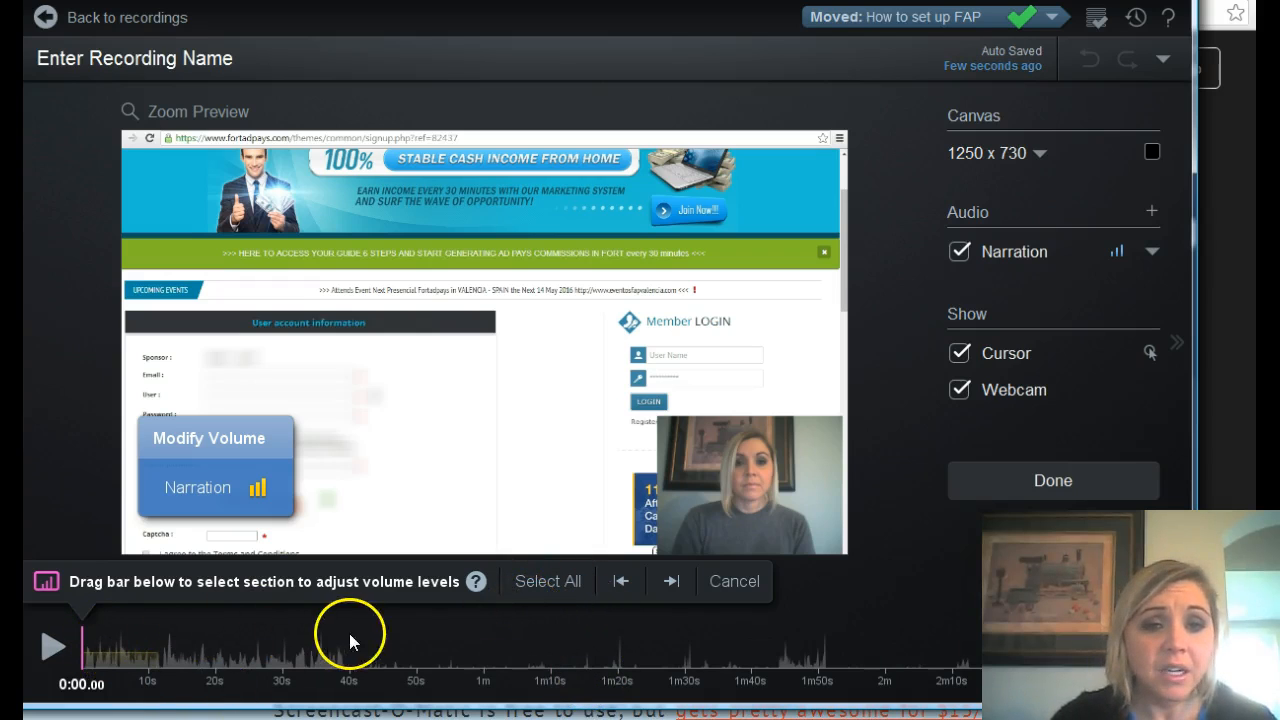
left_click(554, 584)
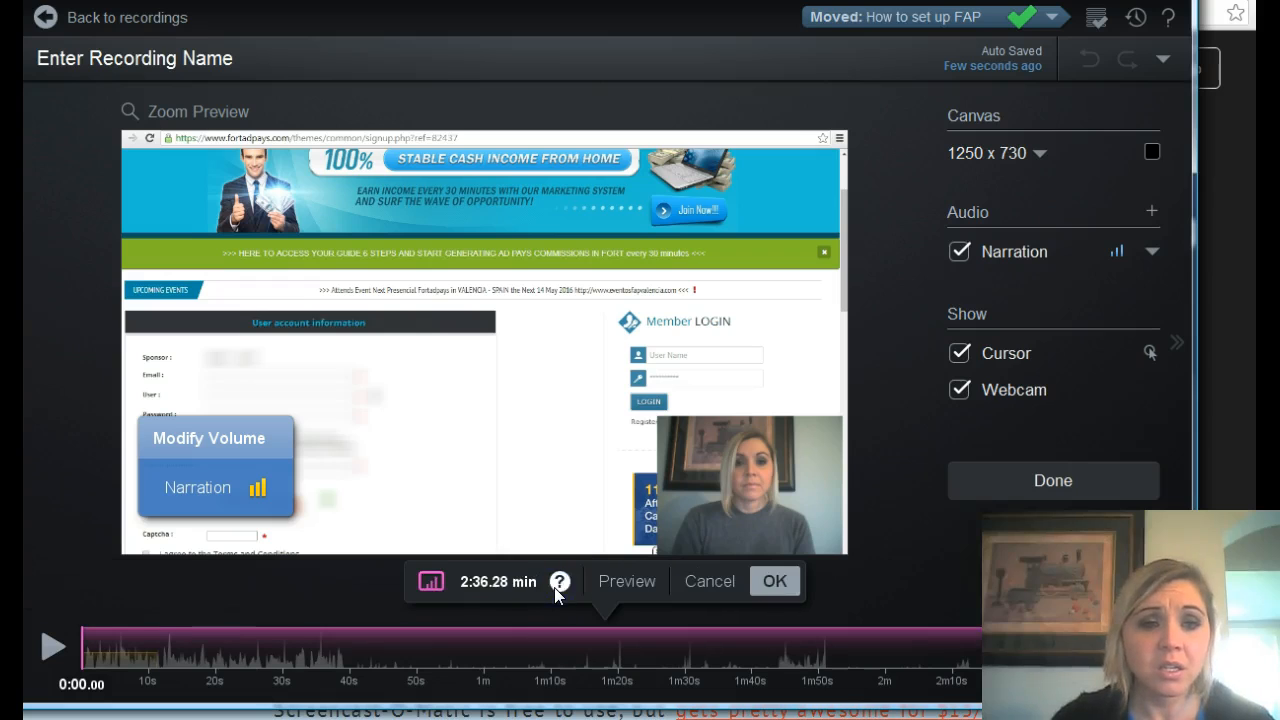
left_click(233, 489)
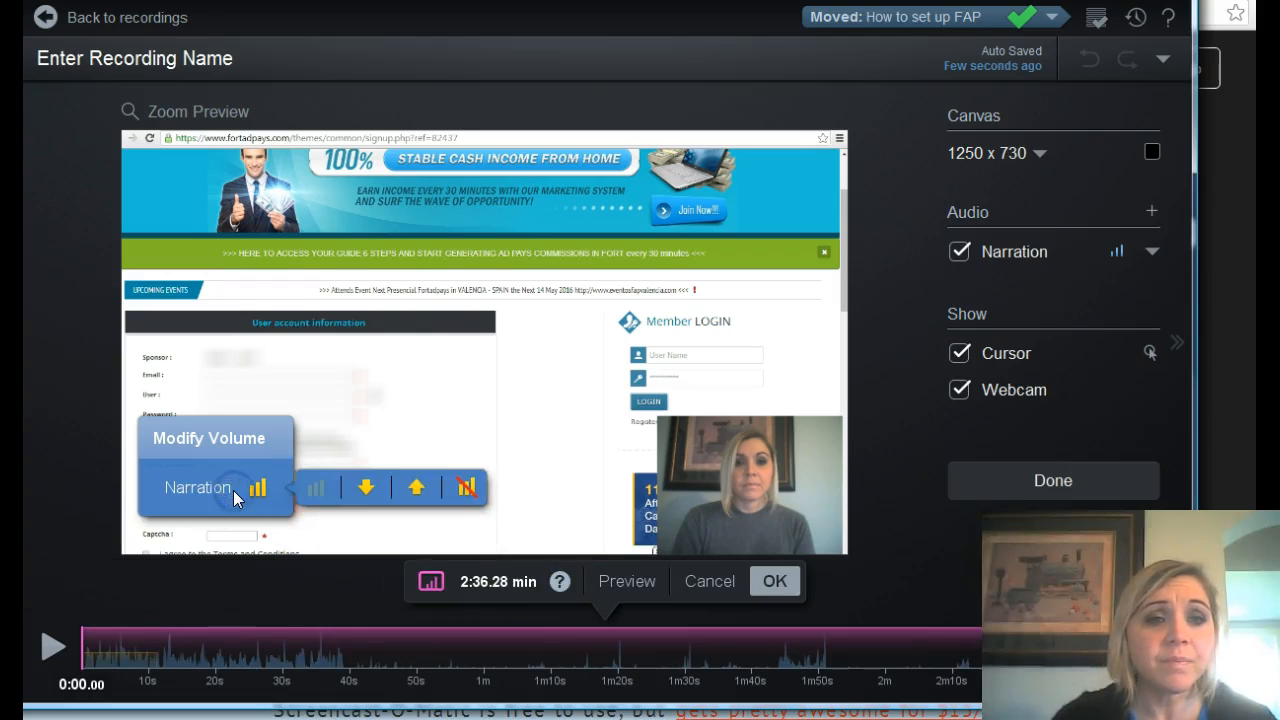
left_click(416, 489)
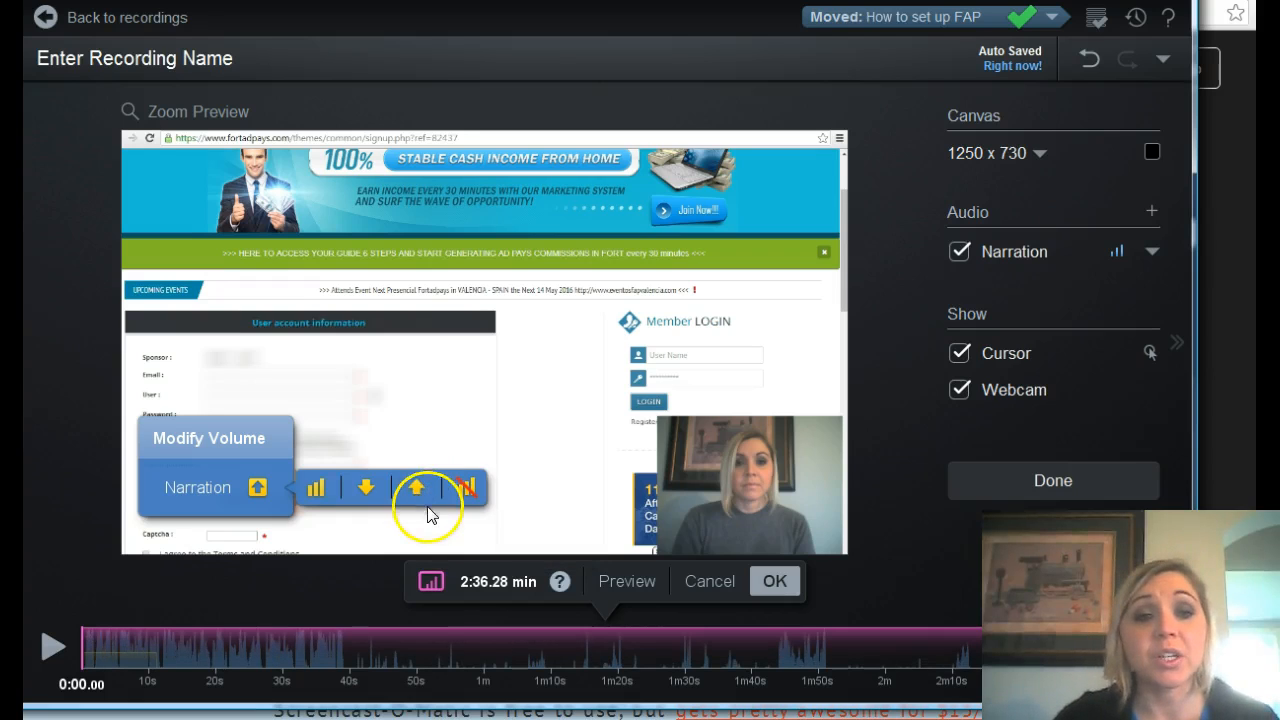
left_click(367, 492)
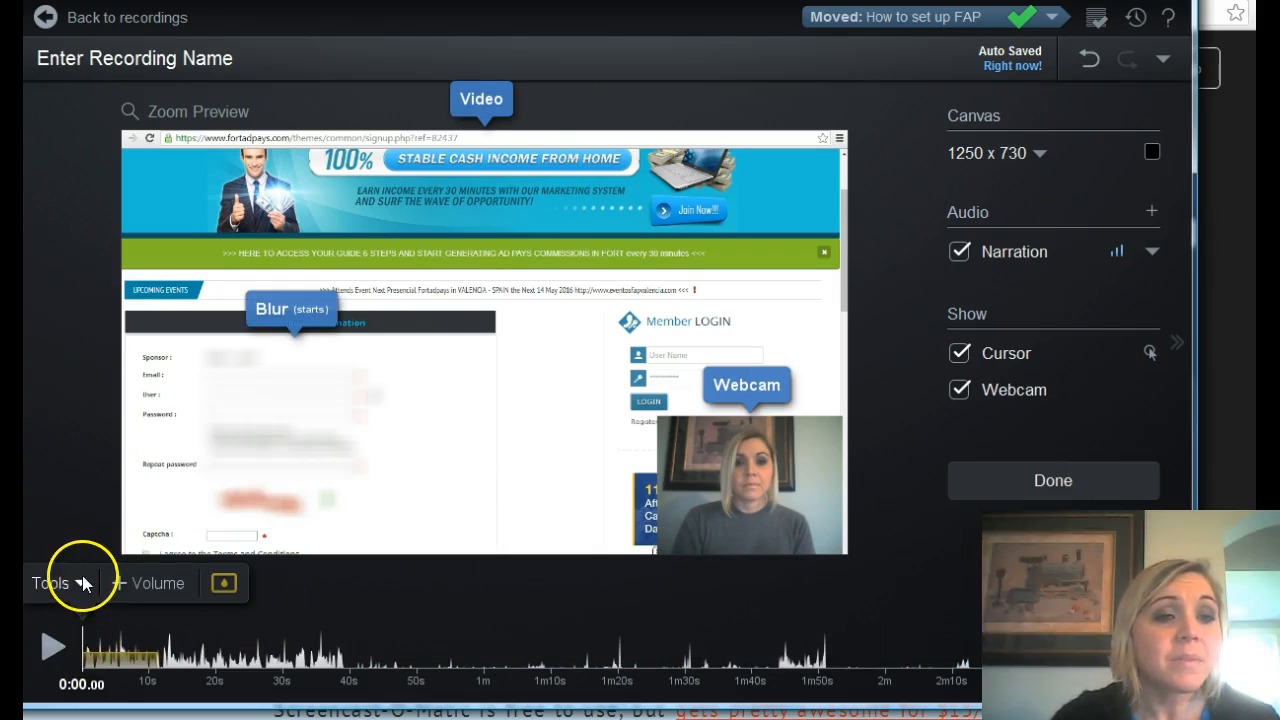
Try a highlight overlay across the User account information header with its duration shortened to 8.84 seconds, and cancel it.
left_click(82, 581)
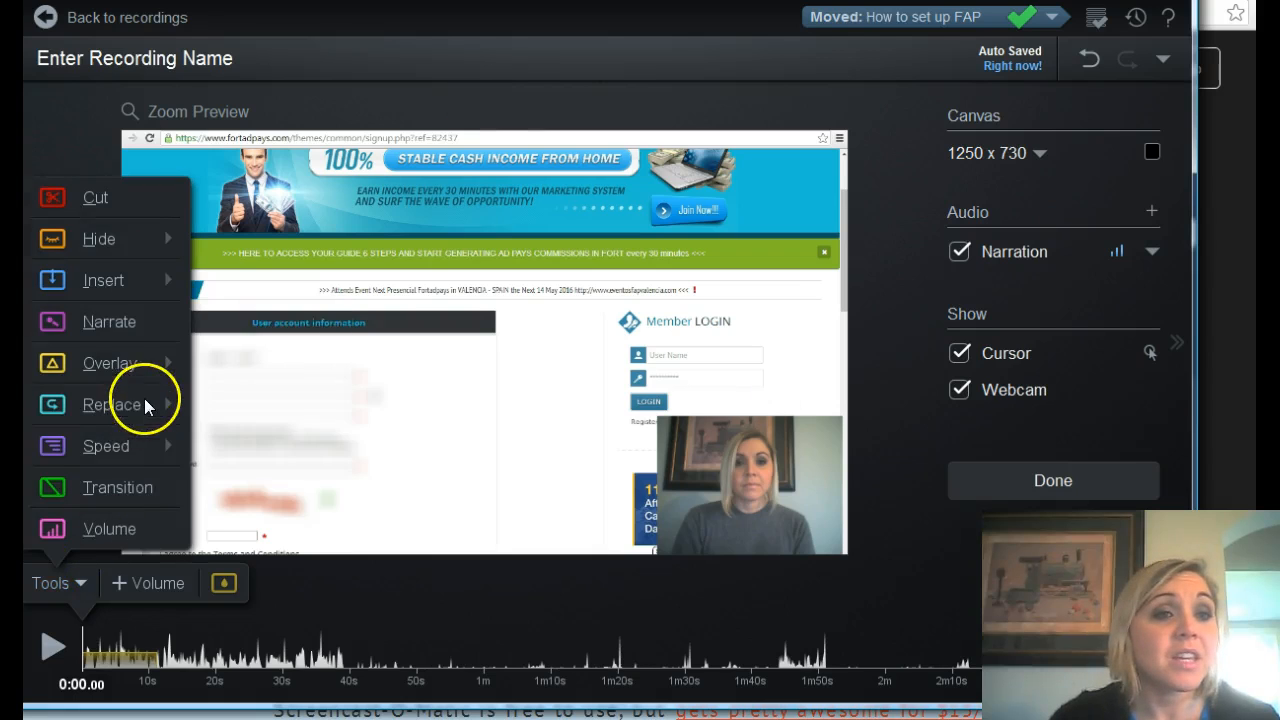
mouse_move(166, 358)
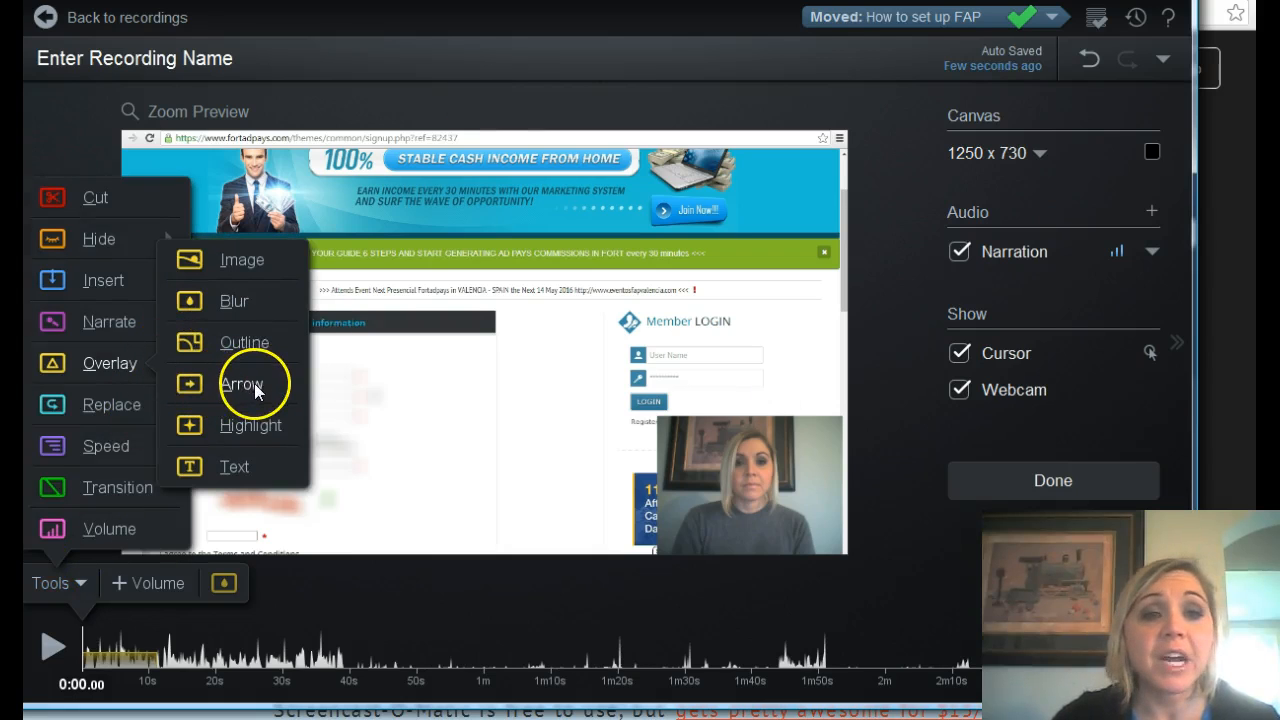
left_click(249, 425)
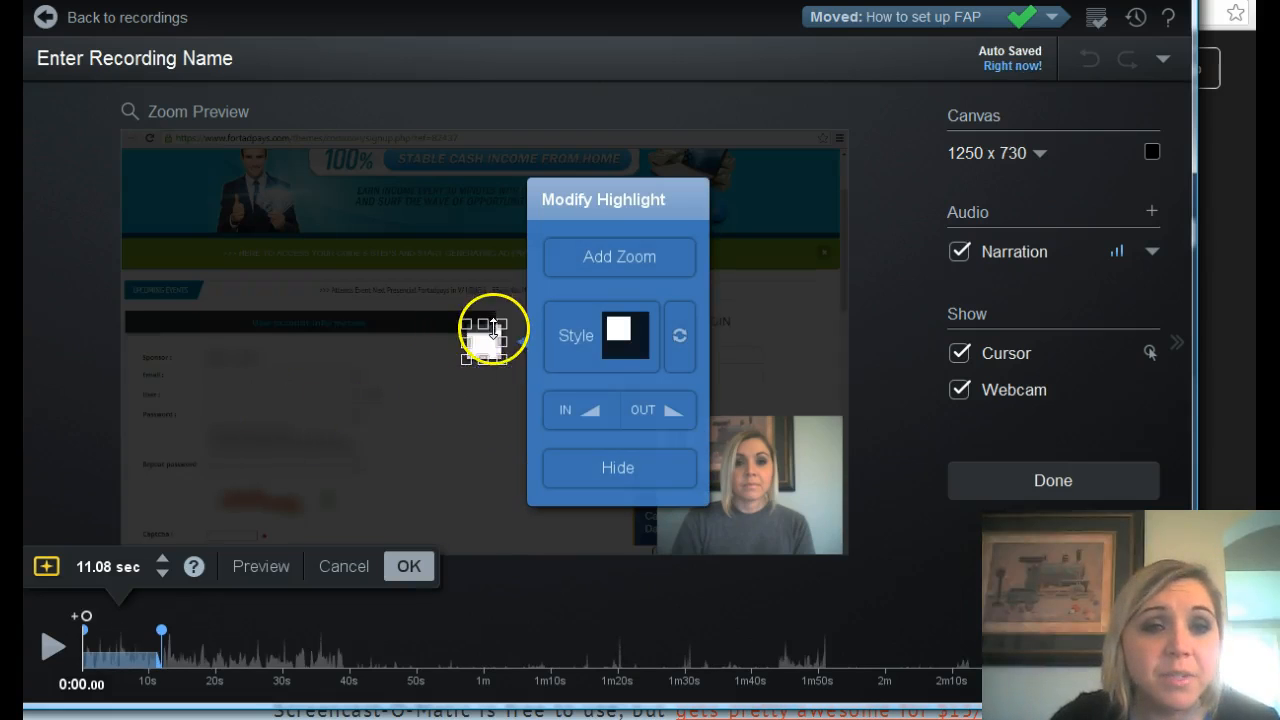
mouse_move(488, 345)
left_mouse_down()
mouse_move(423, 334)
mouse_move(315, 345)
mouse_move(246, 307)
mouse_move(249, 318)
mouse_move(491, 338)
left_mouse_up()
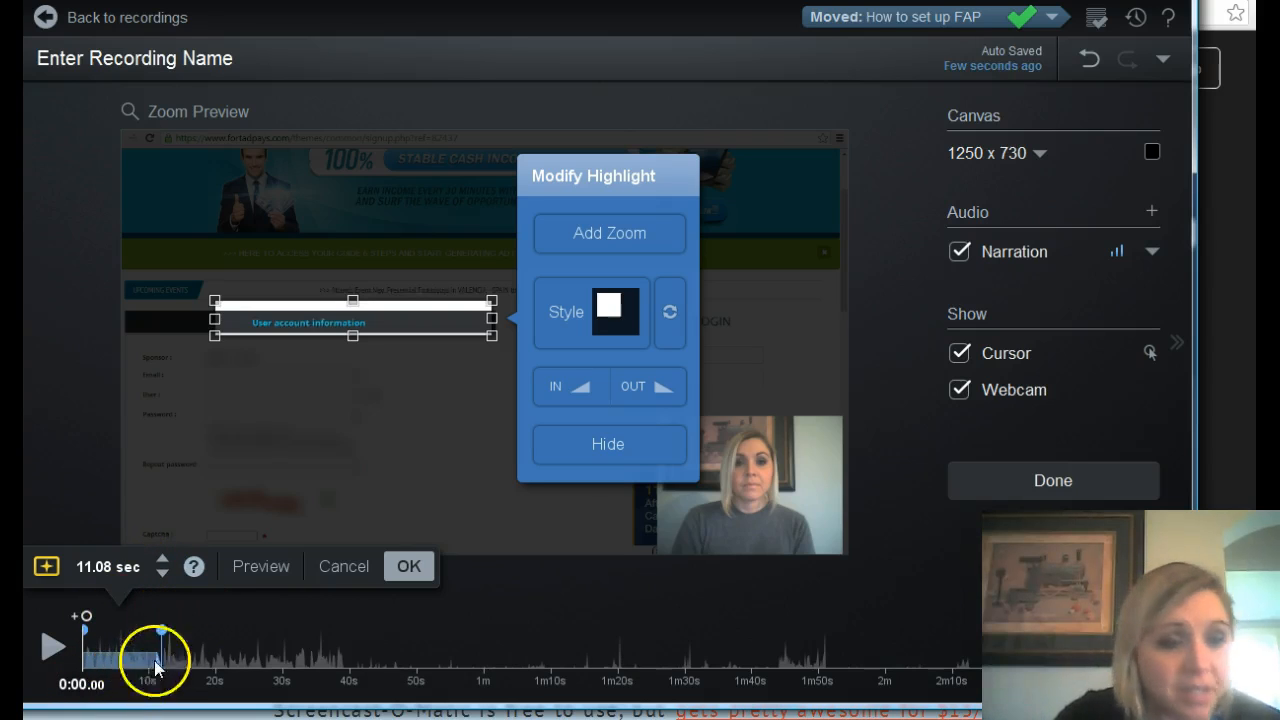
mouse_move(157, 652)
left_mouse_down()
mouse_move(202, 645)
mouse_move(146, 645)
left_mouse_up()
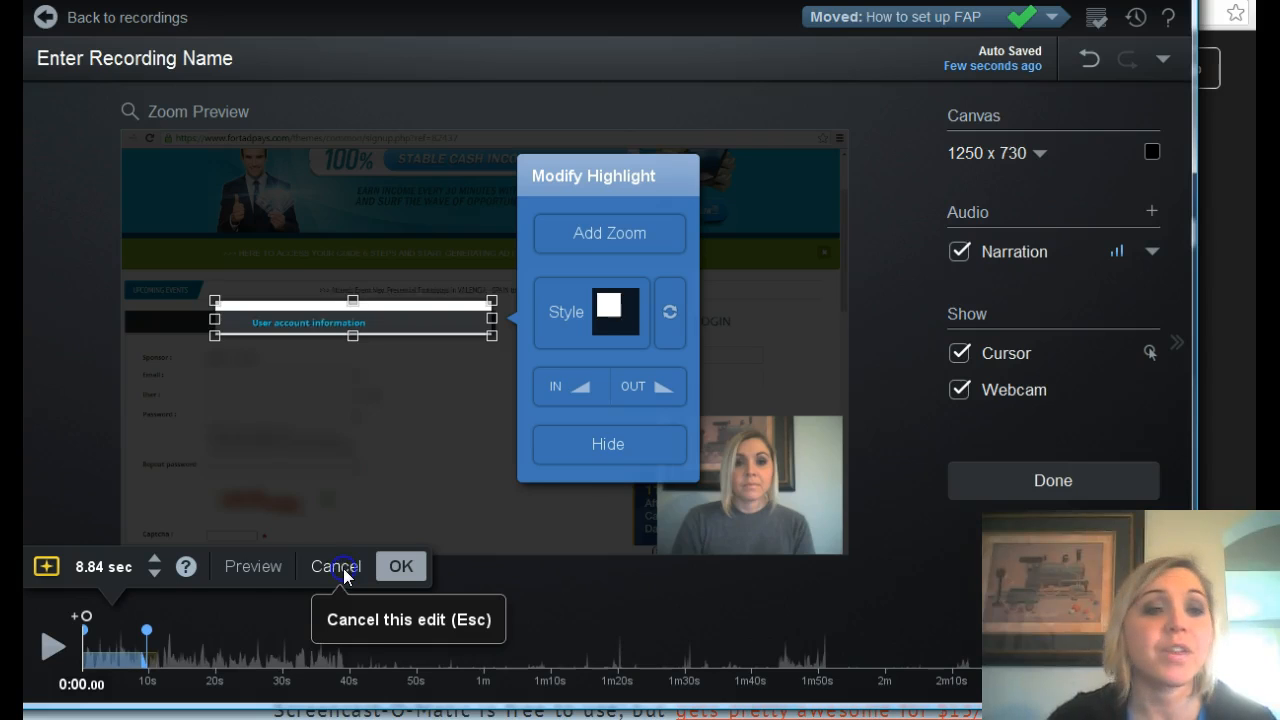
key("Escape")
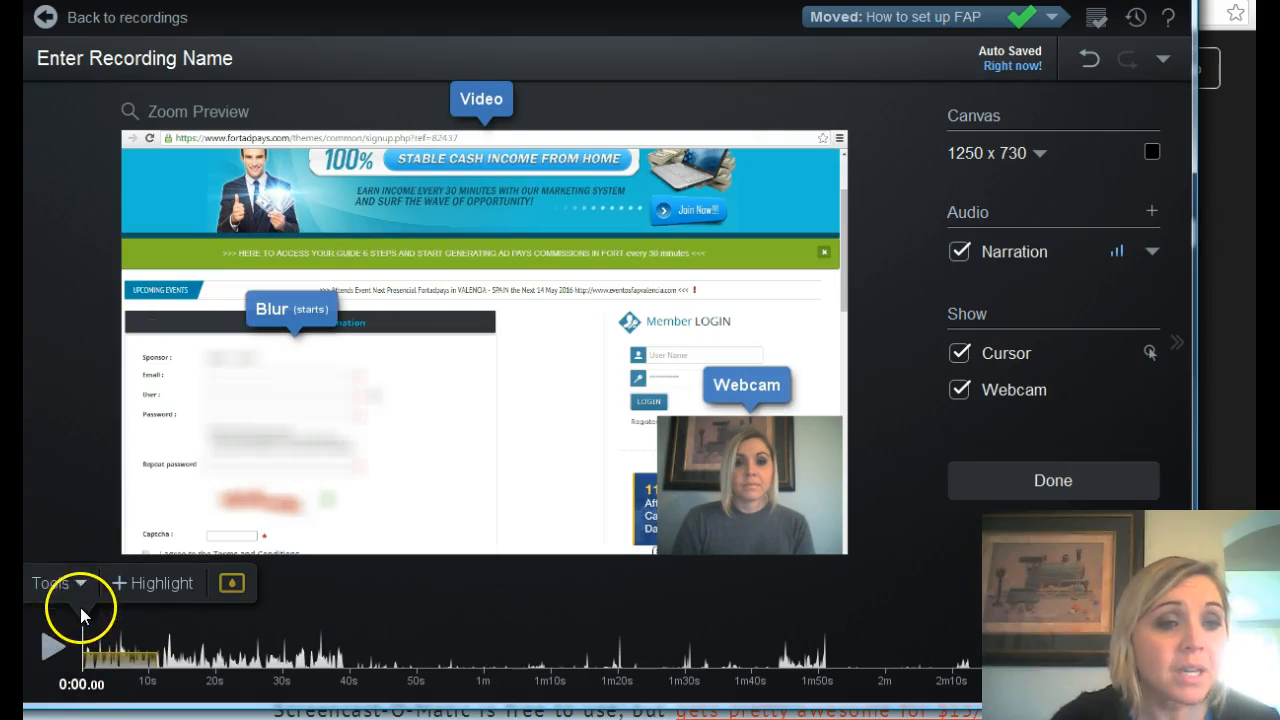
Set up a 2x faster speed-up on the first 4.84 seconds of the recording.
left_click(80, 583)
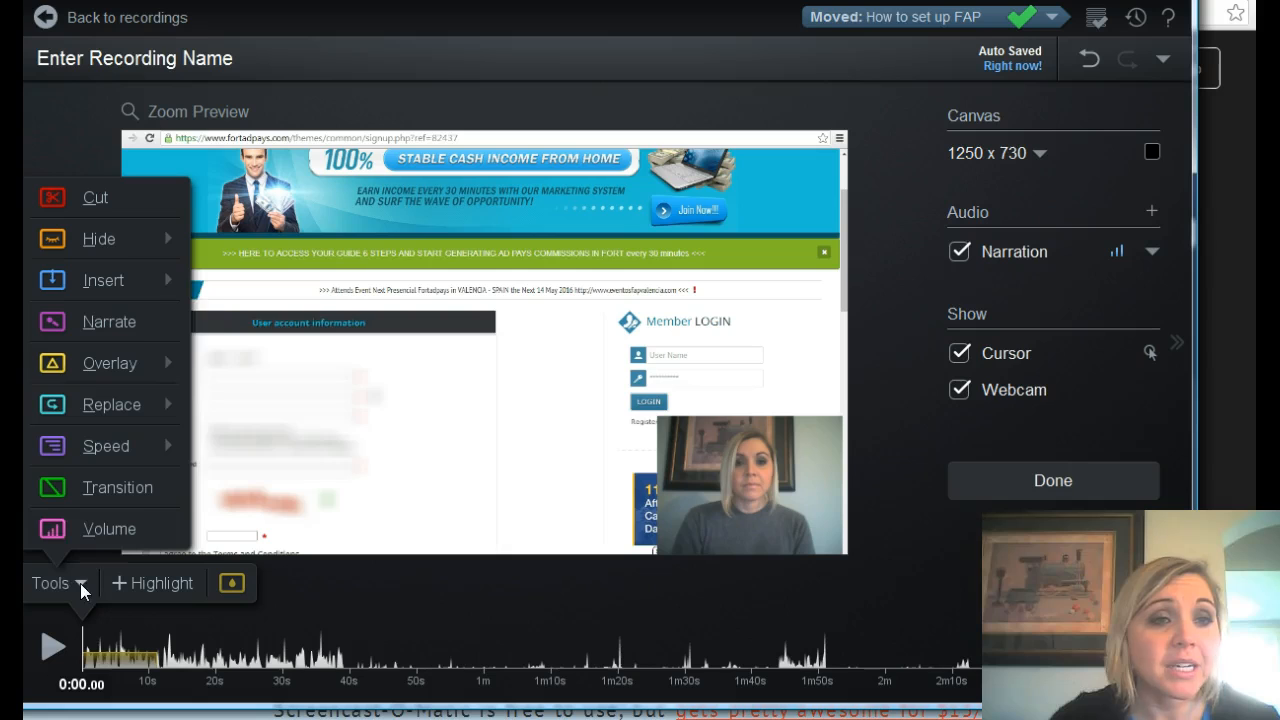
mouse_move(173, 363)
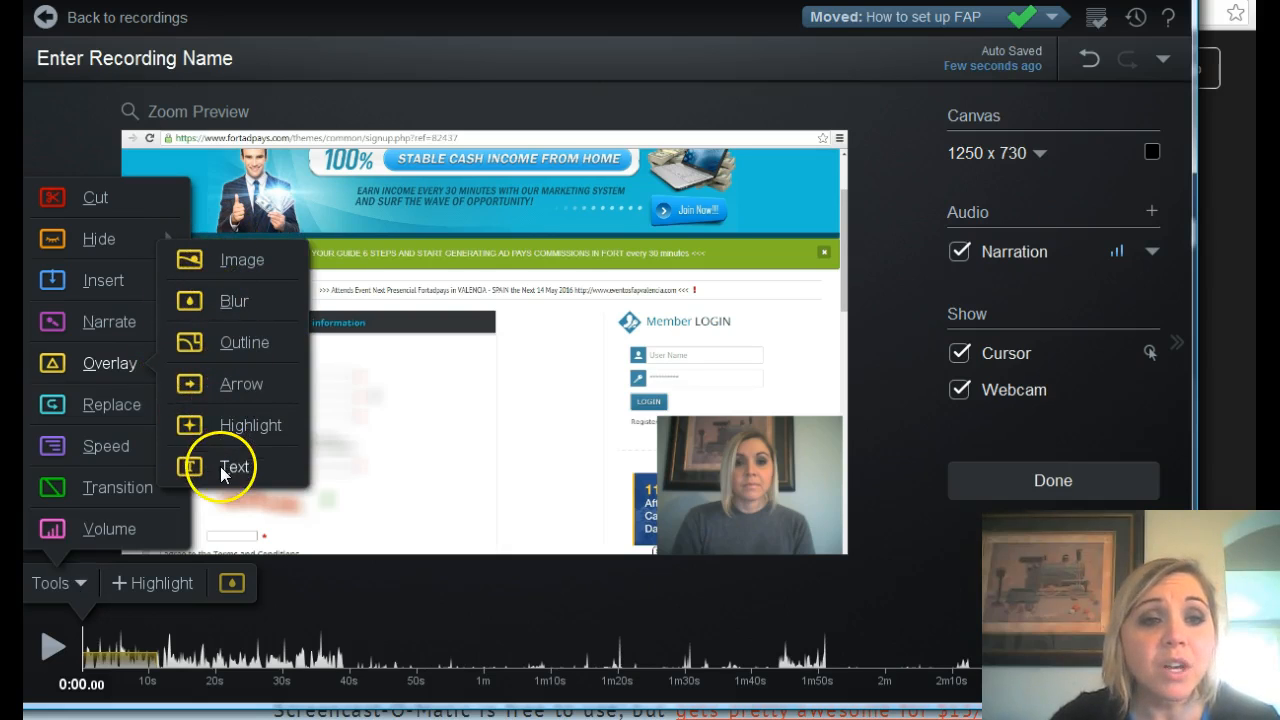
mouse_move(118, 404)
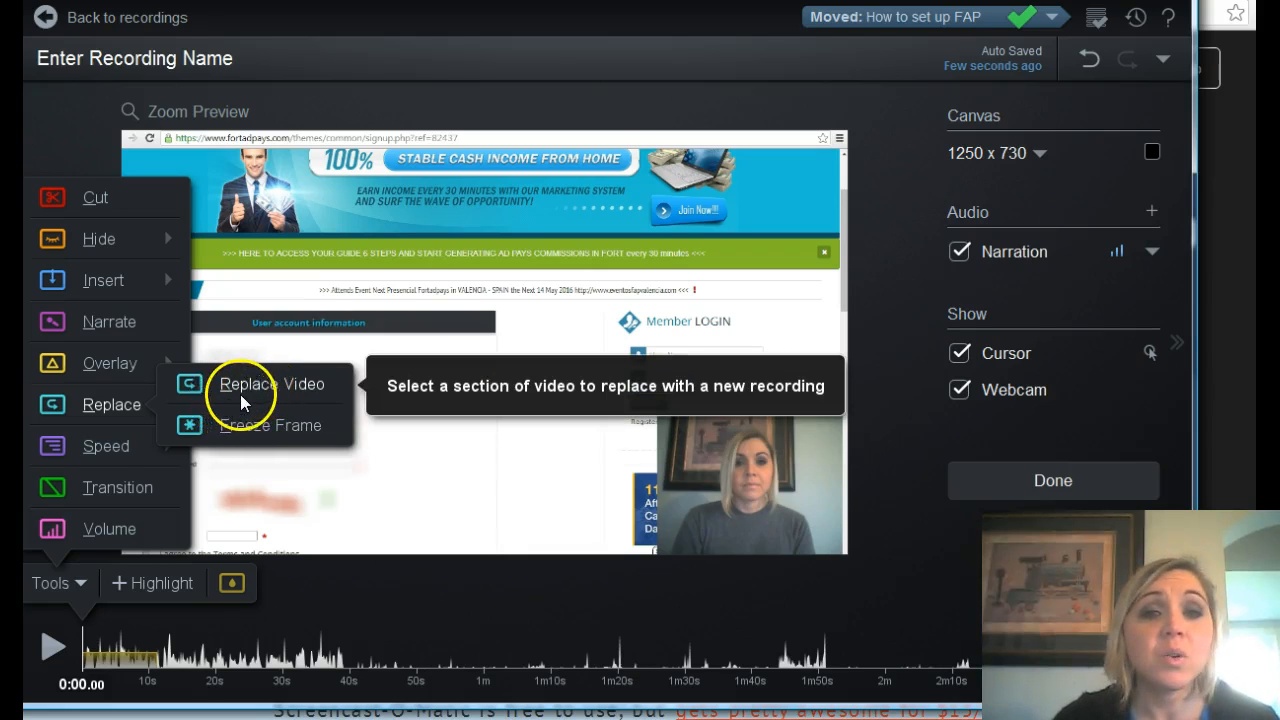
mouse_move(142, 452)
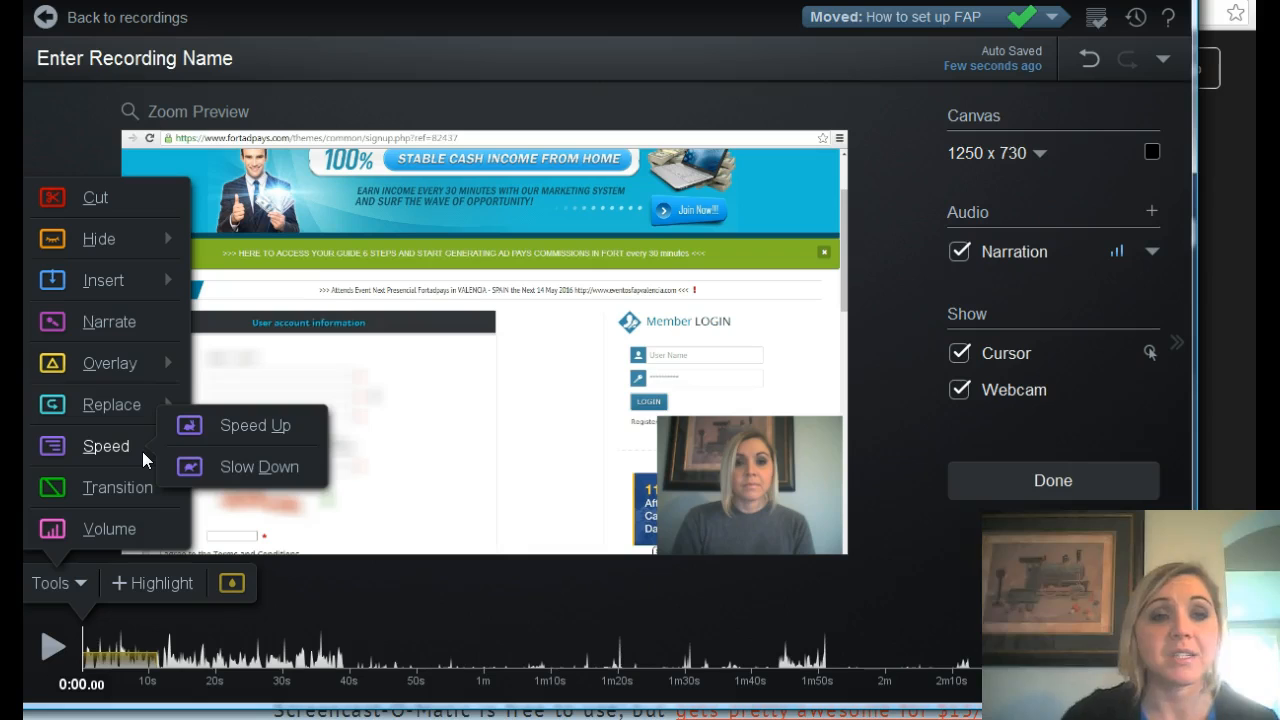
left_click(227, 427)
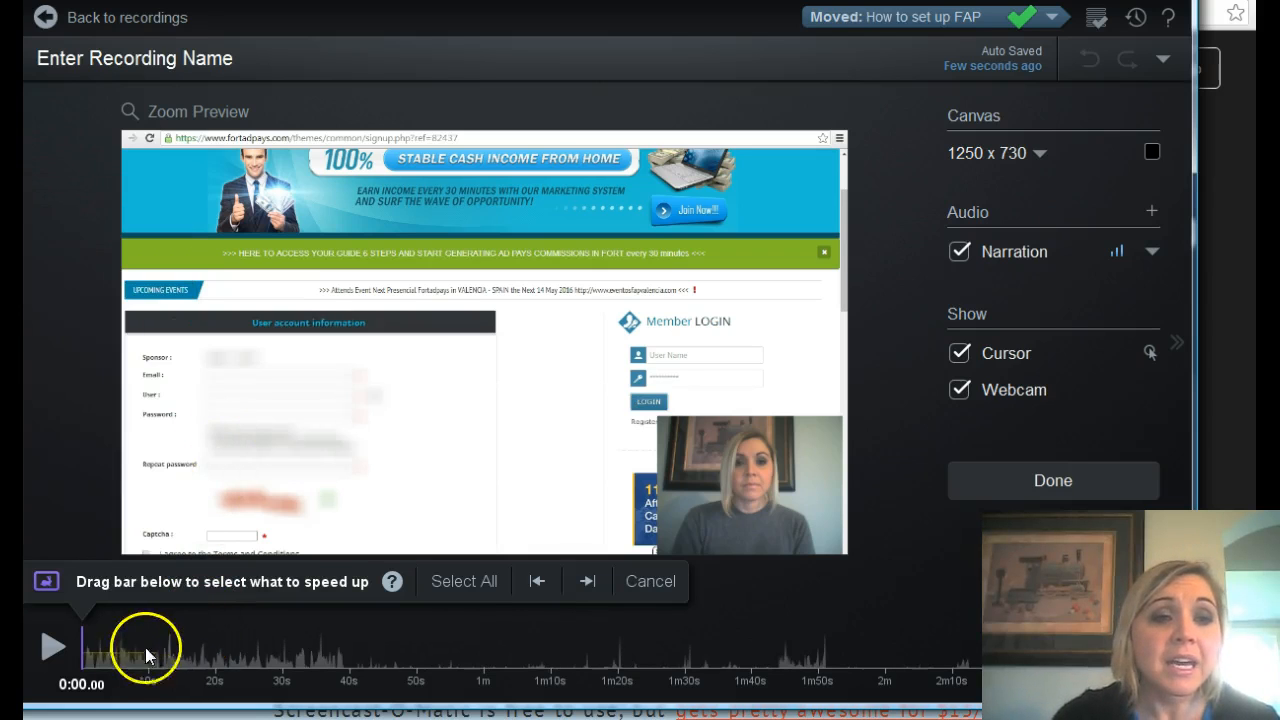
left_click_drag(83, 640, 114, 636)
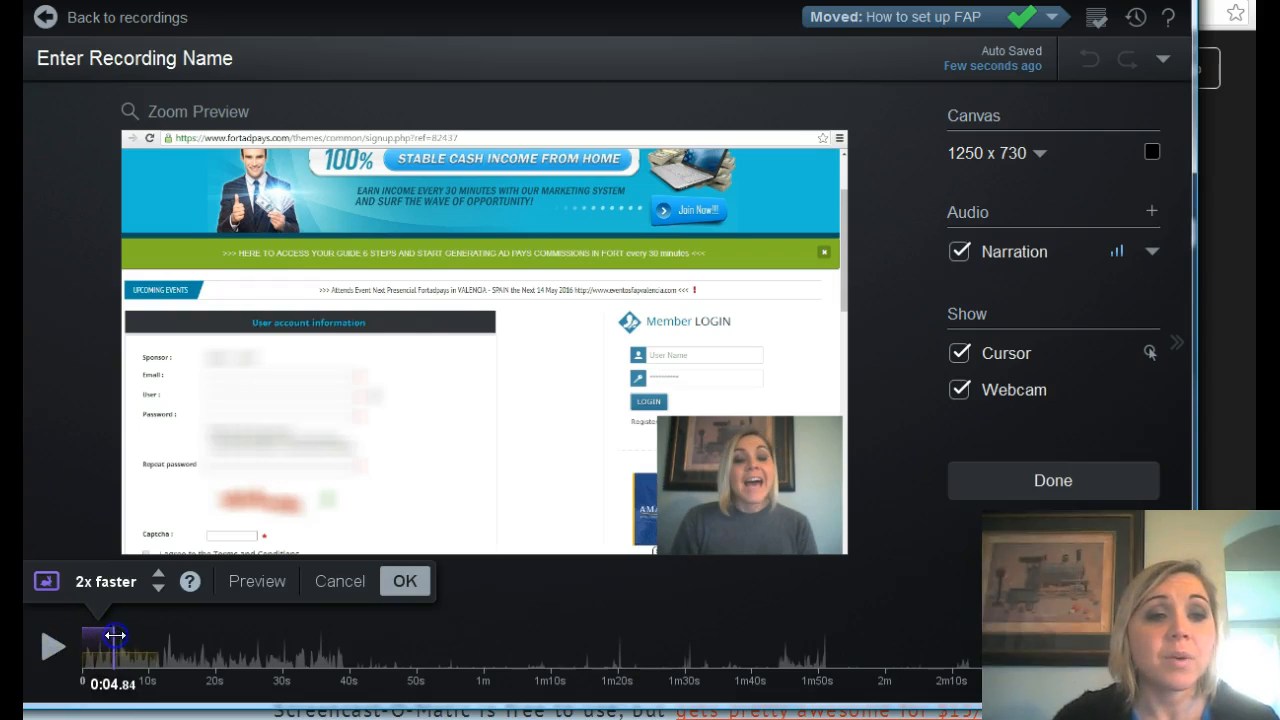
Preview the sped-up section, cancel the speed edit and return the playhead to 0:00.
left_click(257, 580)
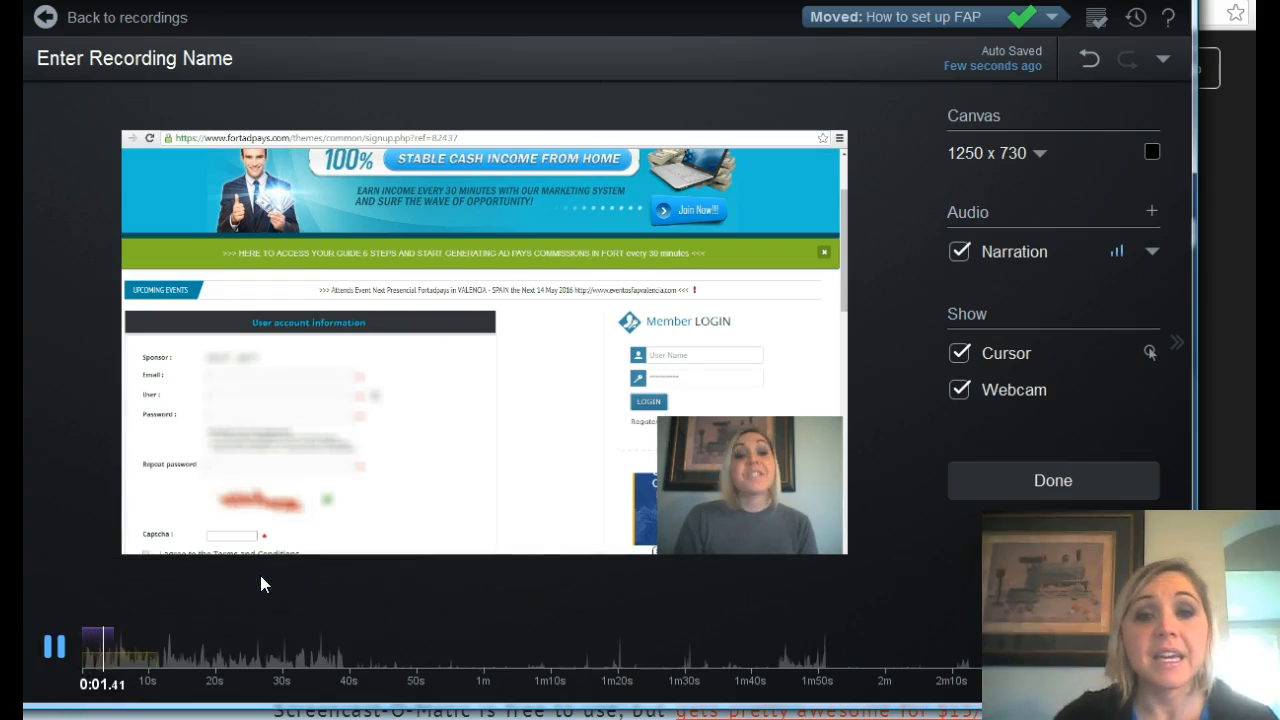
left_click(59, 643)
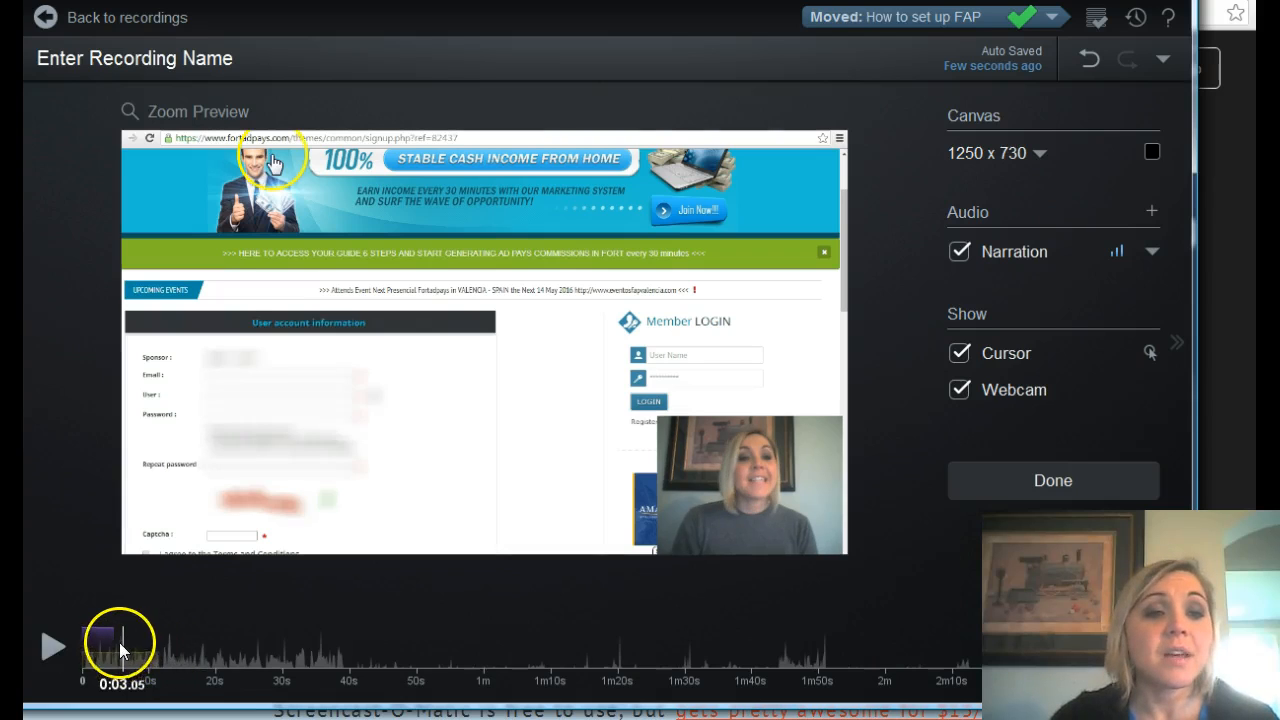
left_click(125, 645)
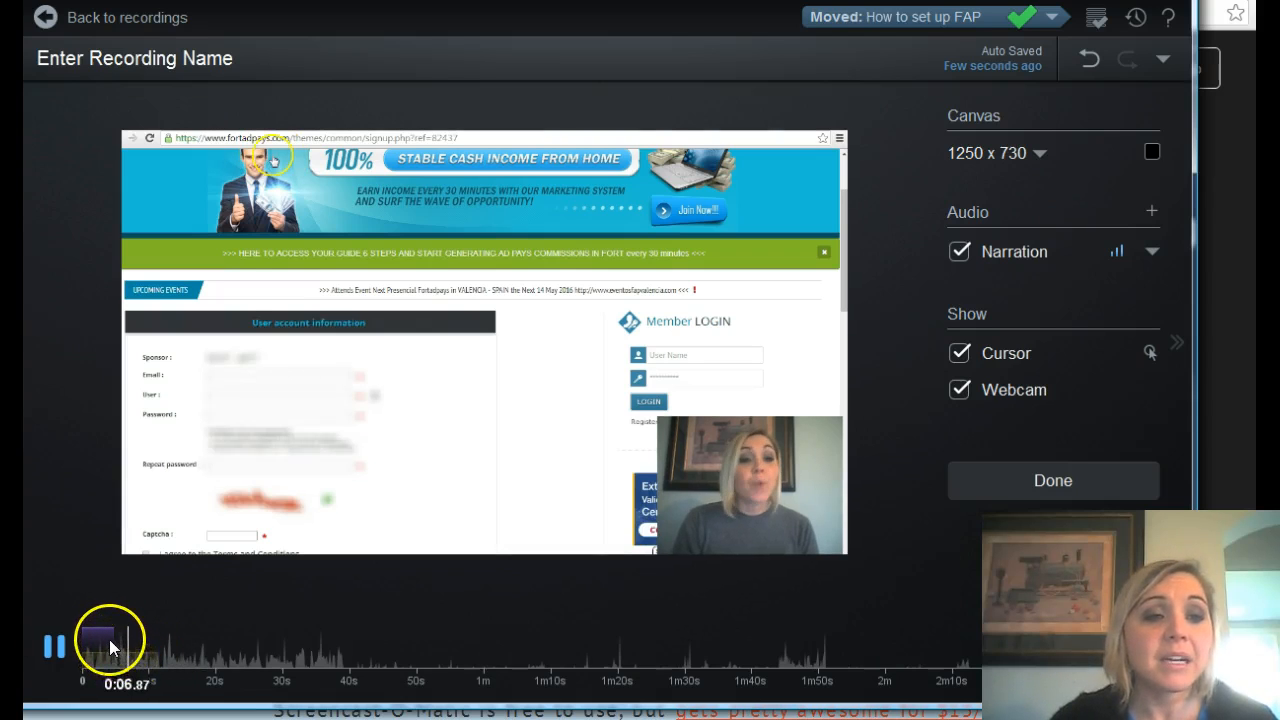
left_click(59, 645)
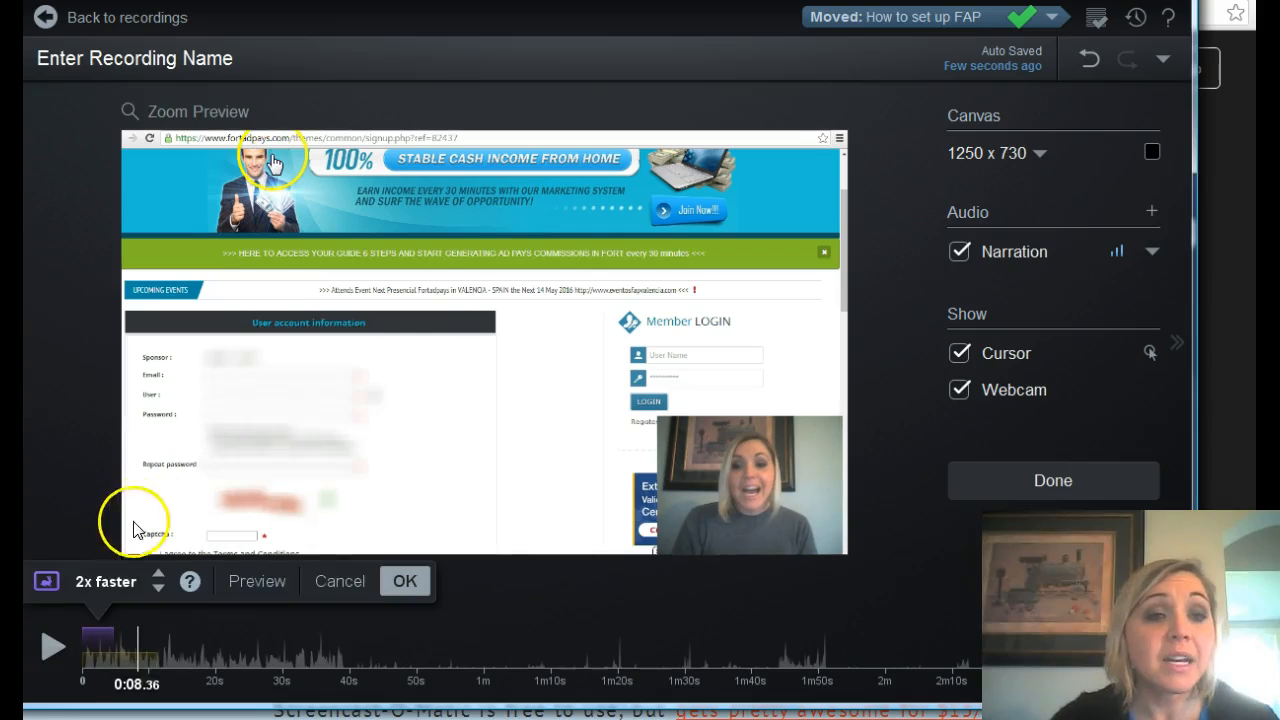
left_click(341, 583)
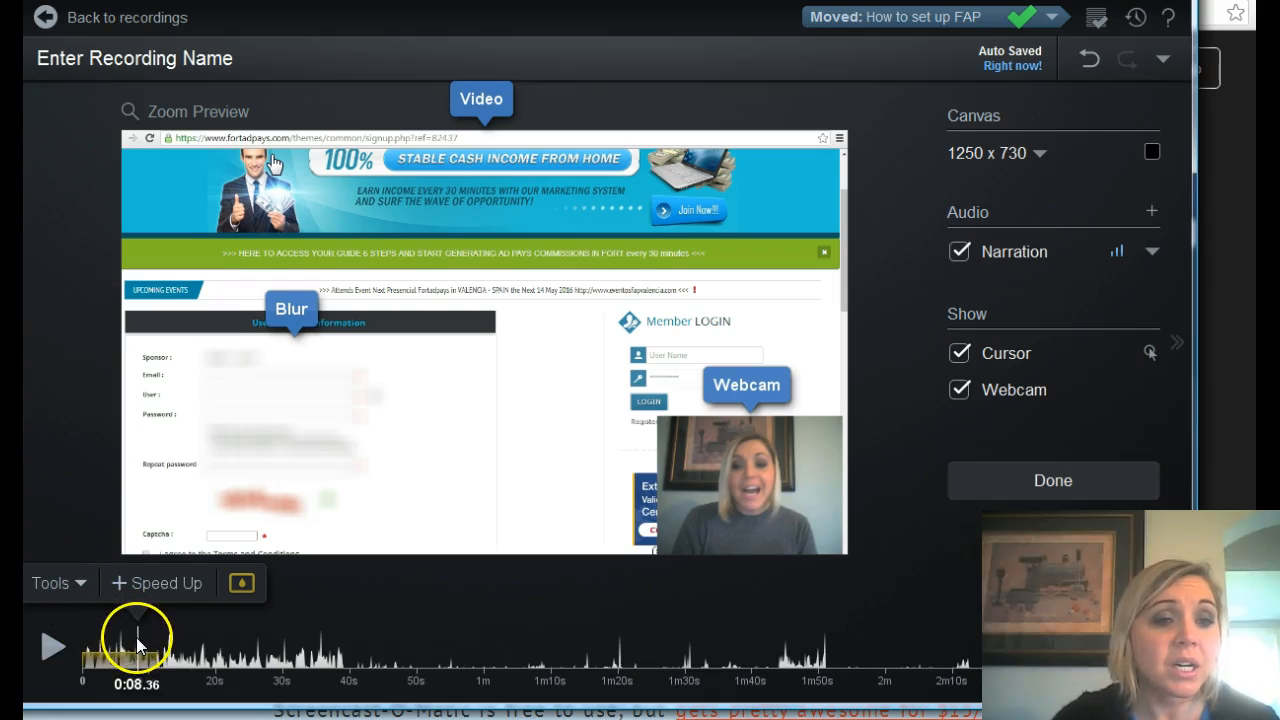
left_click(76, 641)
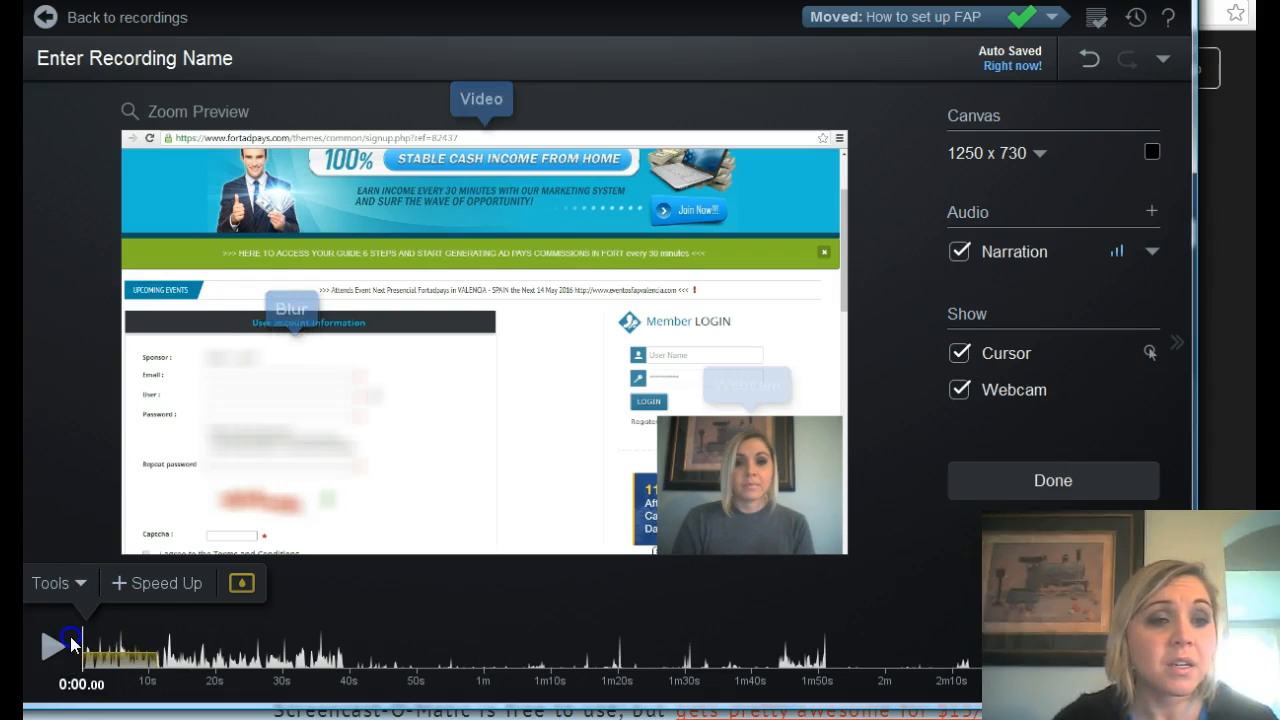
Try a 2x slower slow-down on the first 4.12 seconds of the recording, preview it, and cancel the edit.
left_click(80, 586)
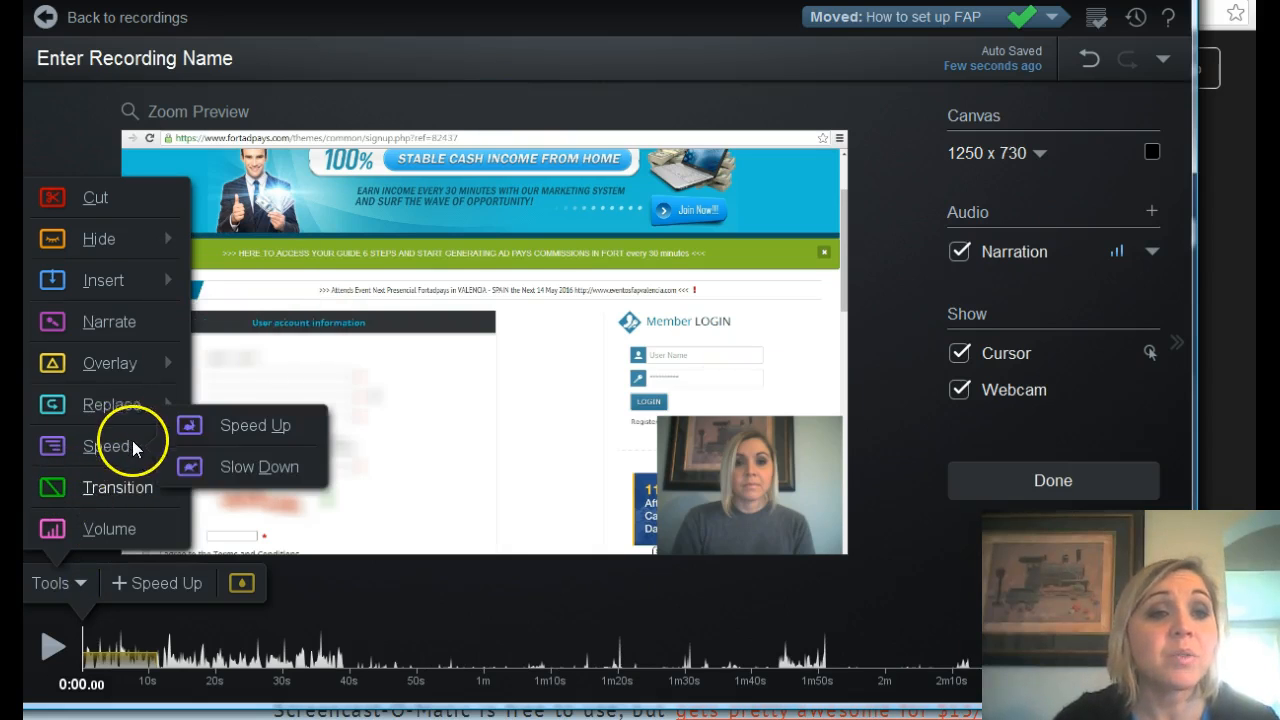
left_click(219, 469)
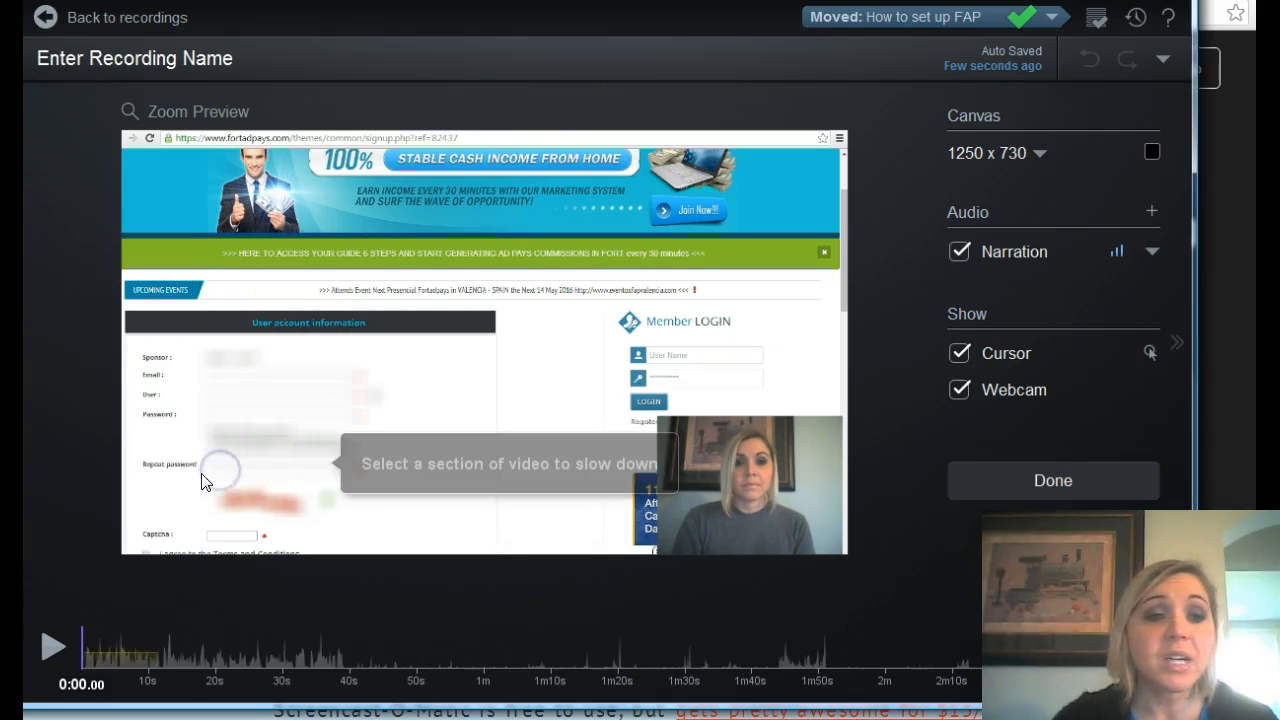
left_click_drag(84, 636, 110, 635)
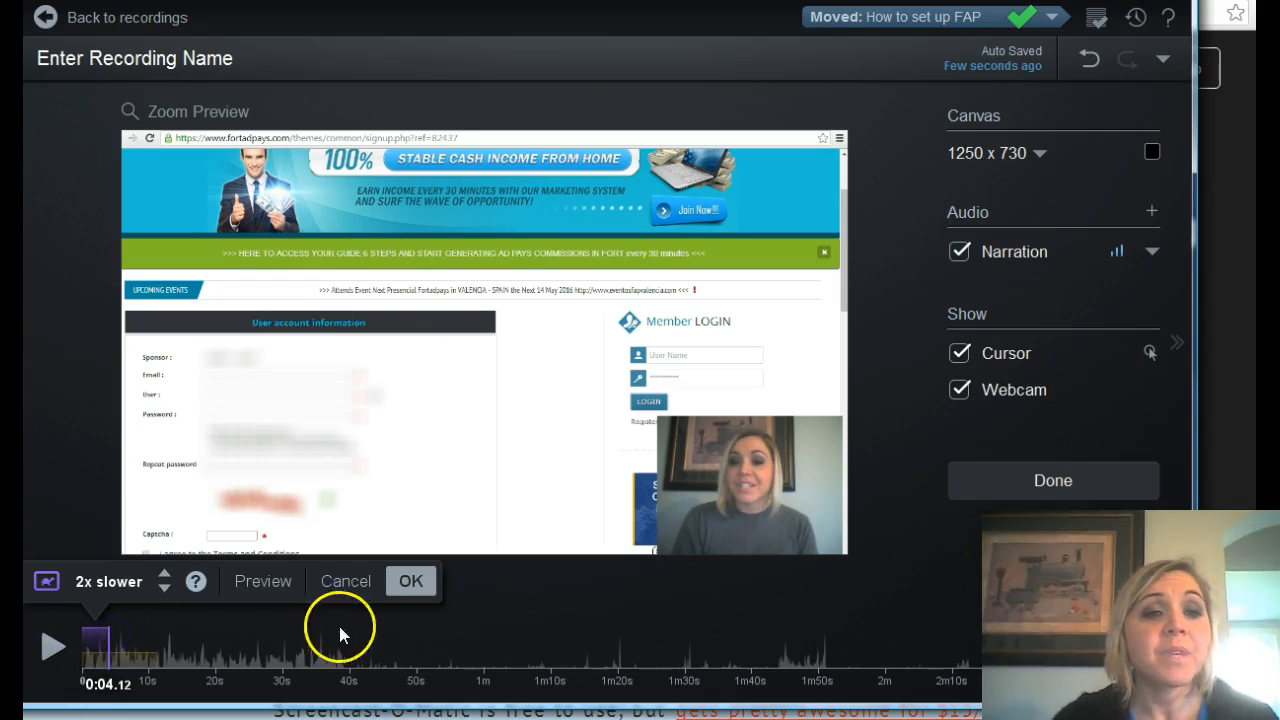
left_click(277, 576)
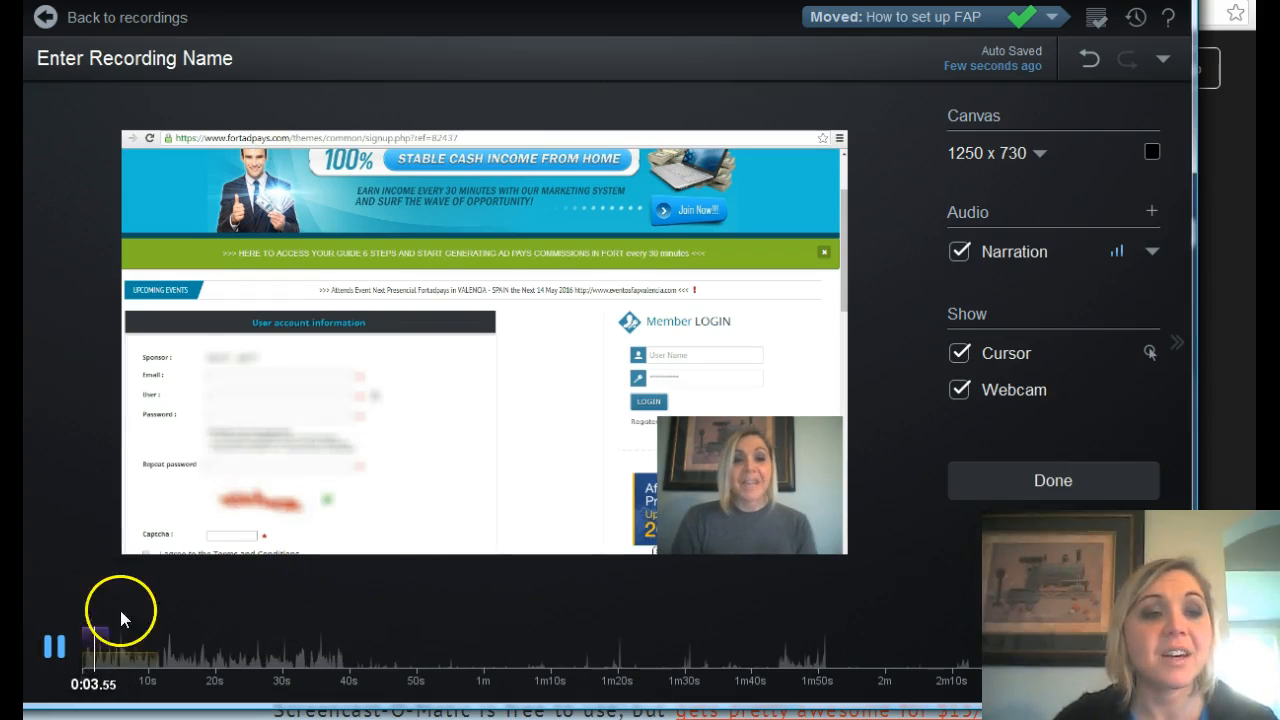
left_click(50, 656)
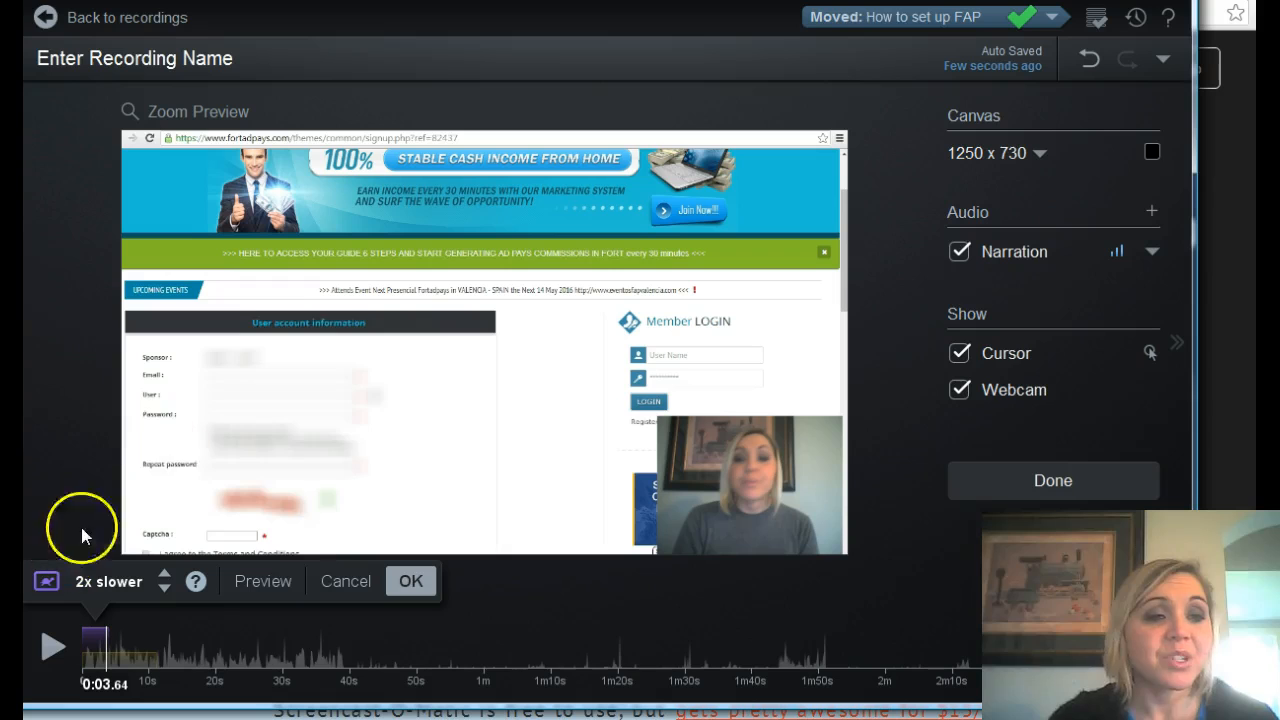
left_click(346, 583)
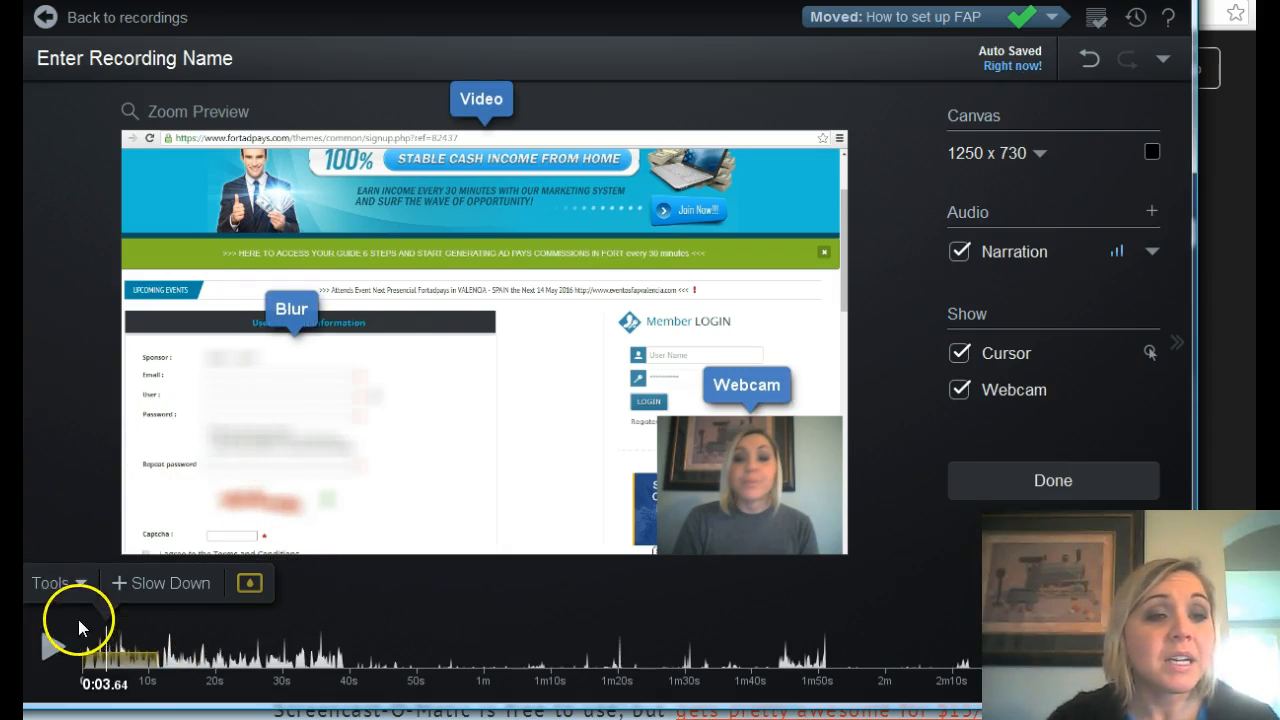
Set up a Rotate transition at 0:03.64 in the recording with a duration of 7.00 seconds.
left_click(79, 579)
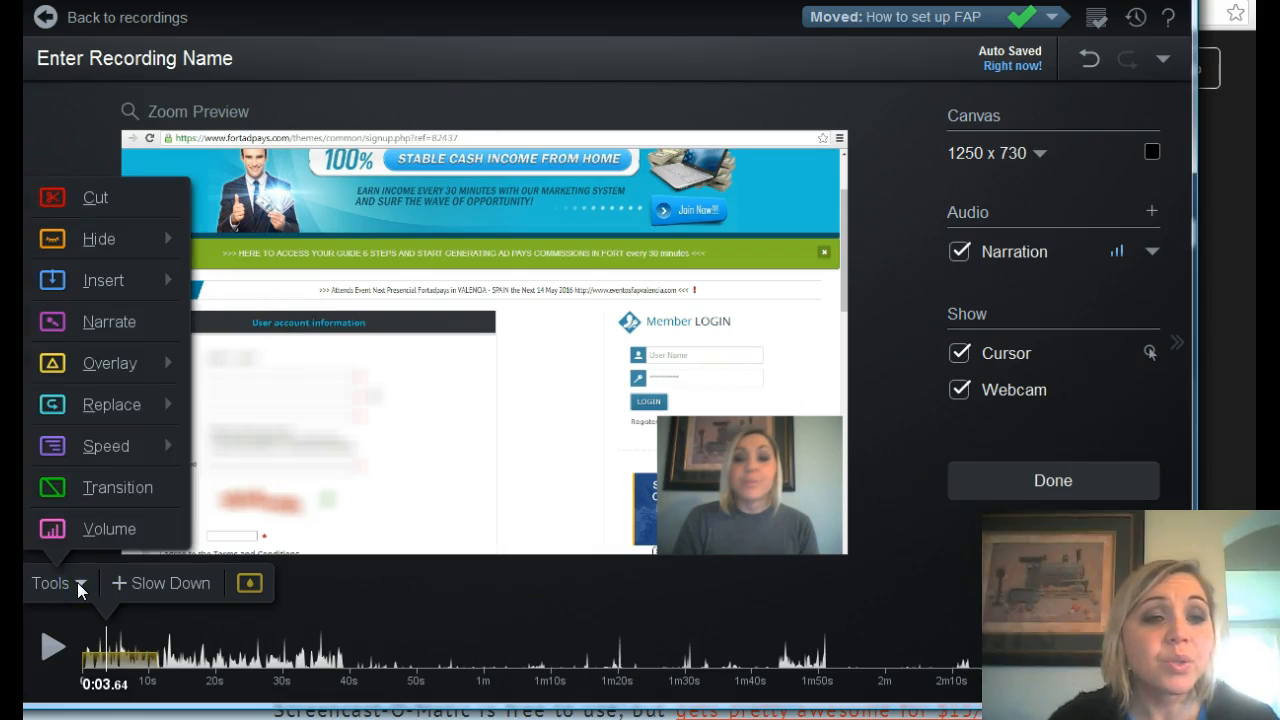
left_click(138, 485)
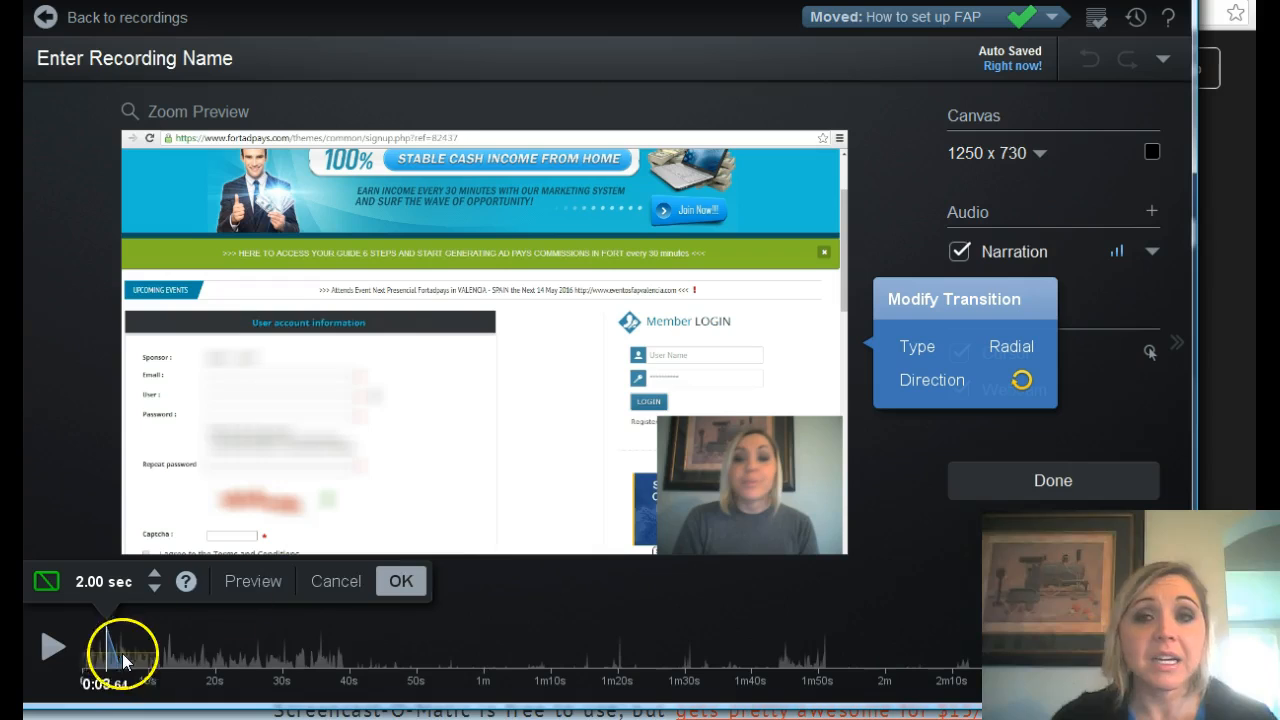
left_click(990, 355)
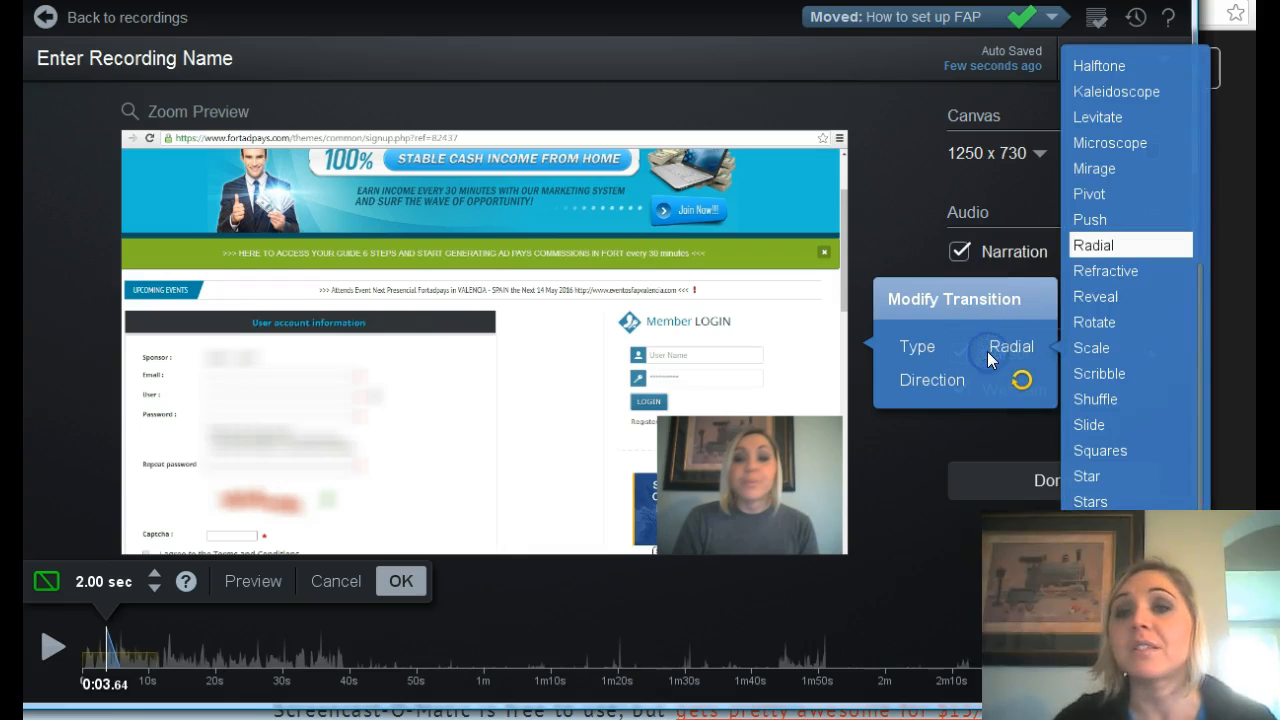
left_click(1140, 321)
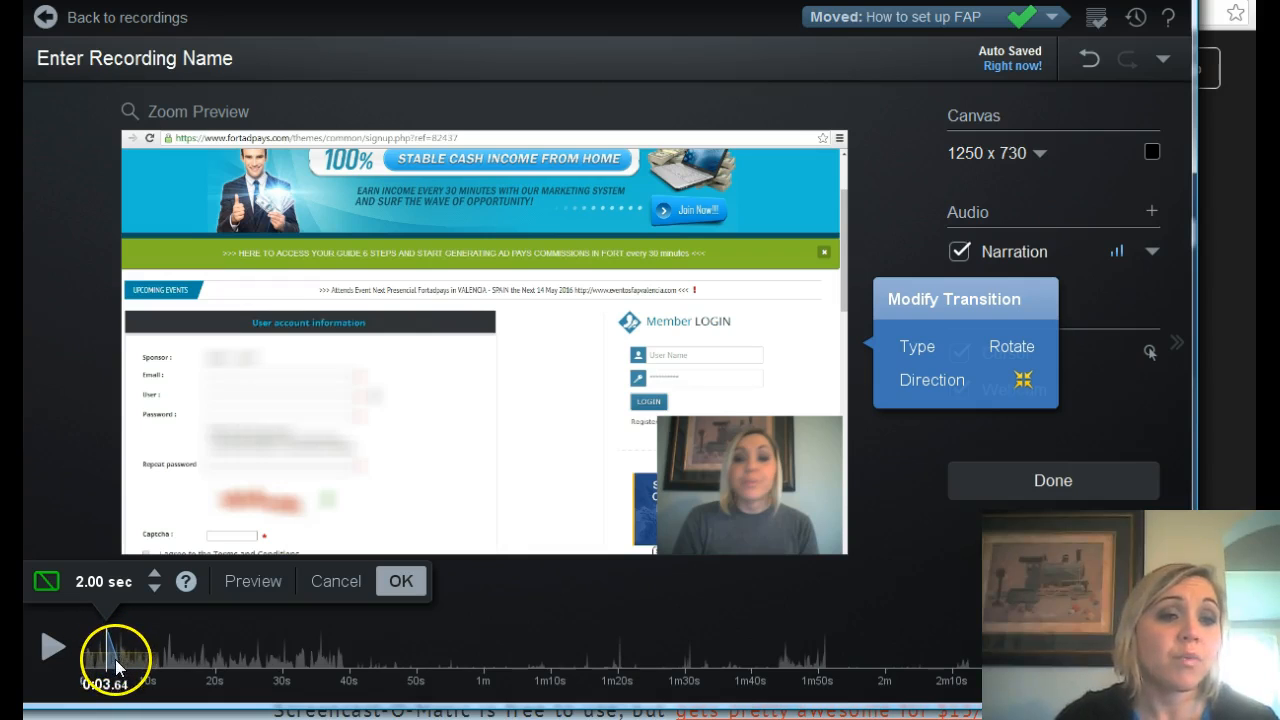
left_click(155, 574)
left_click(154, 568)
left_click(154, 568)
left_click(154, 568)
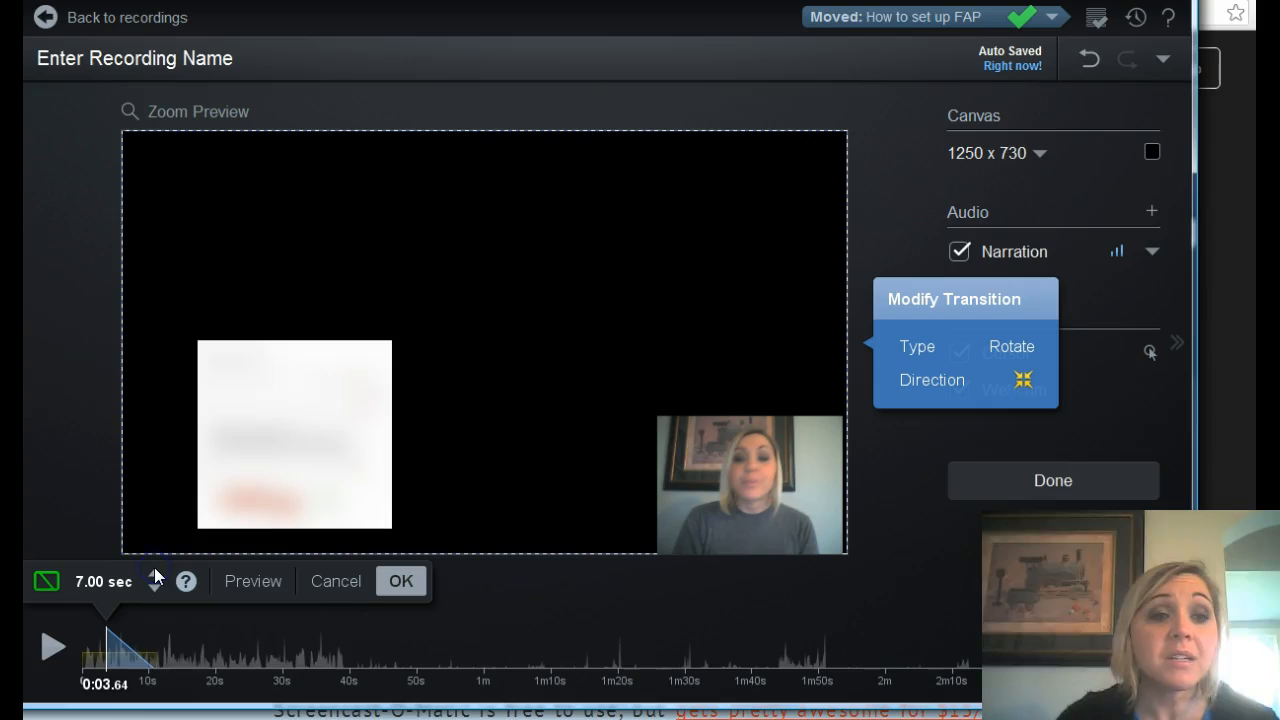
Preview the Rotate transition by replaying the start of the recording, and cancel the transition edit.
left_click(248, 580)
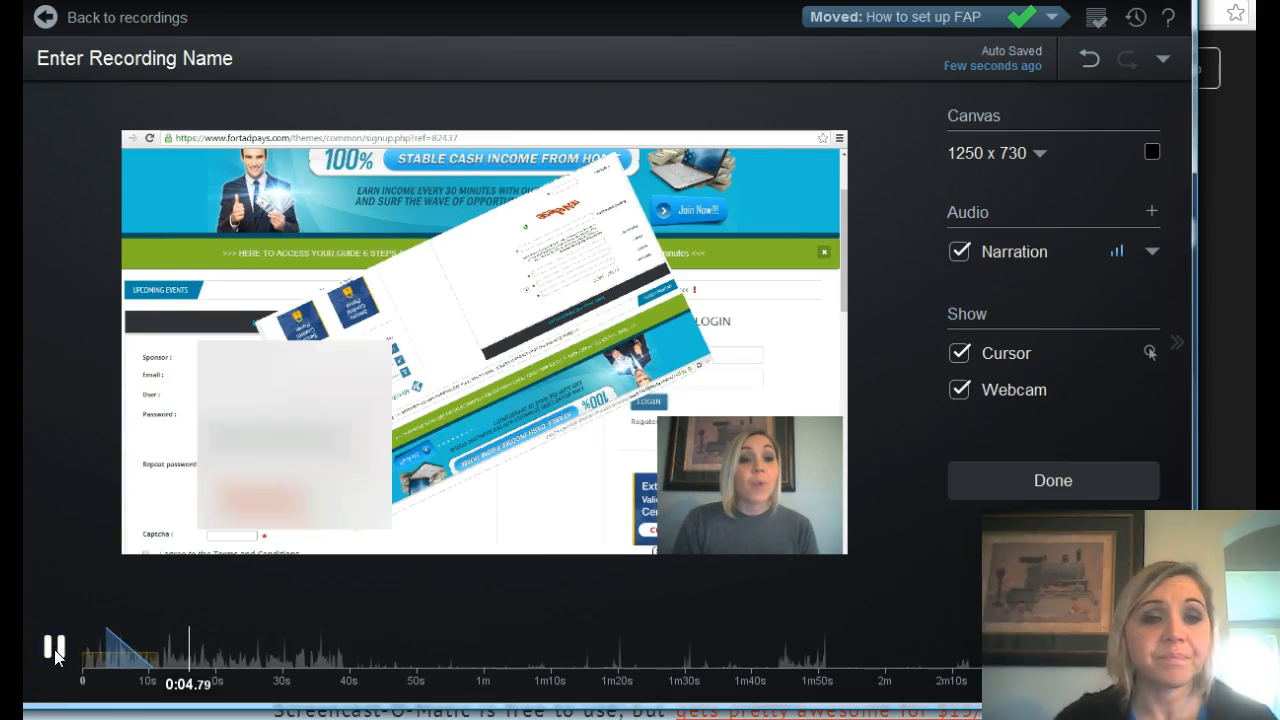
left_click(197, 638)
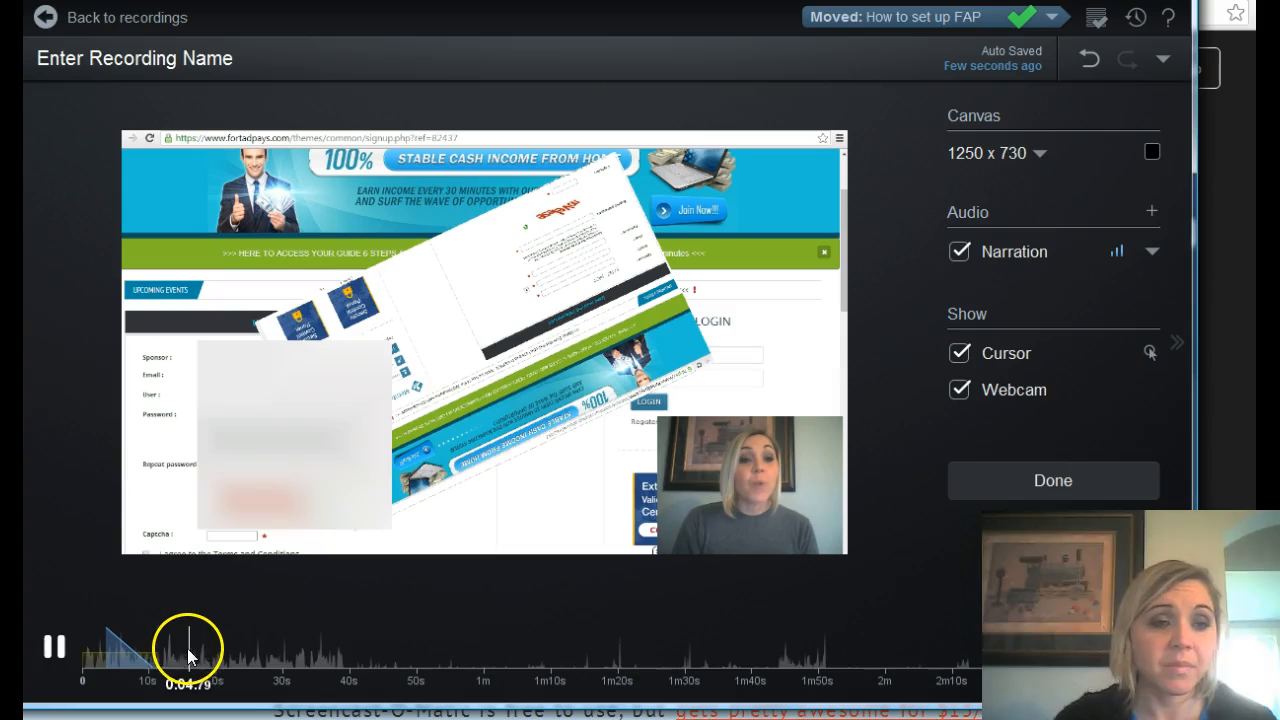
left_click(68, 656)
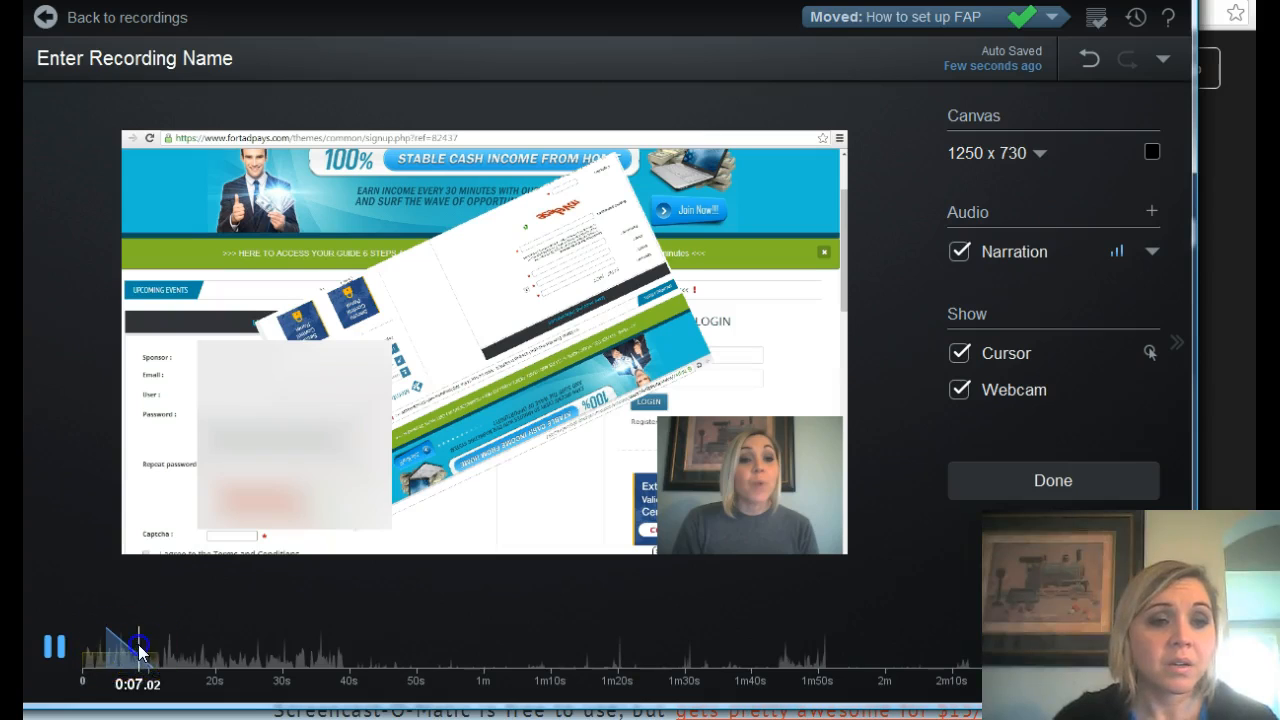
left_click(65, 652)
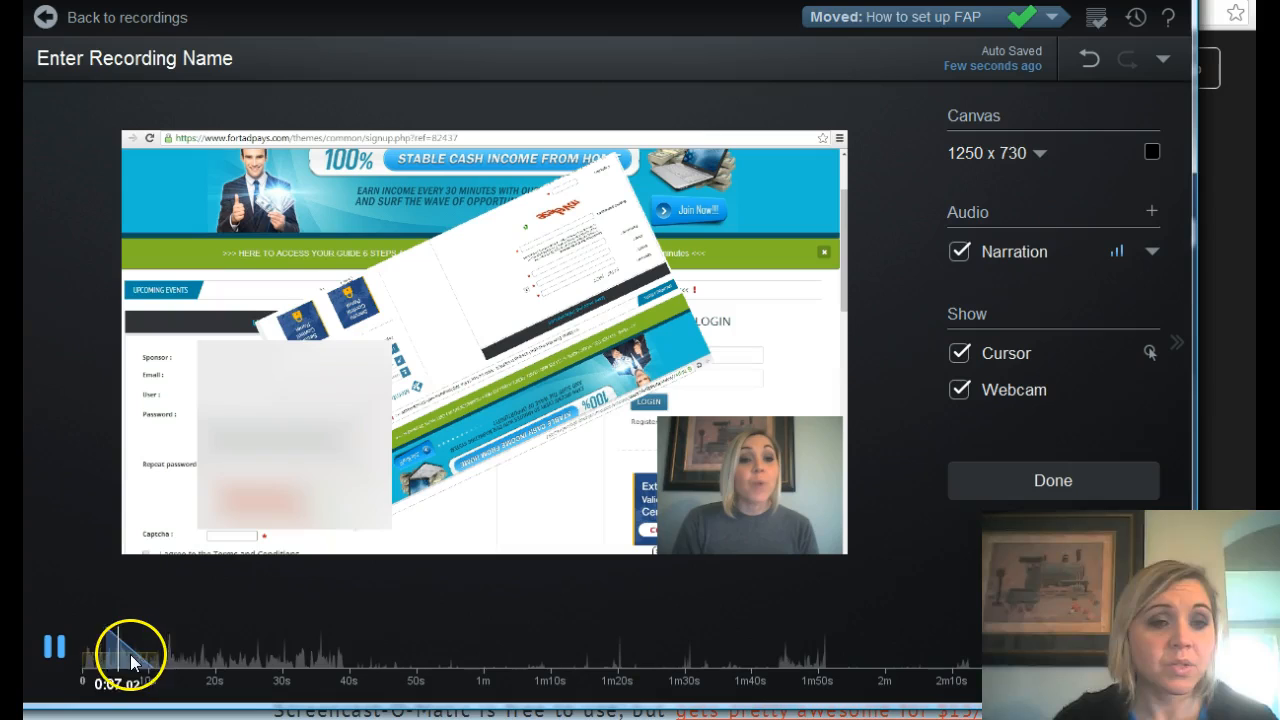
left_click(83, 652)
left_click(117, 656)
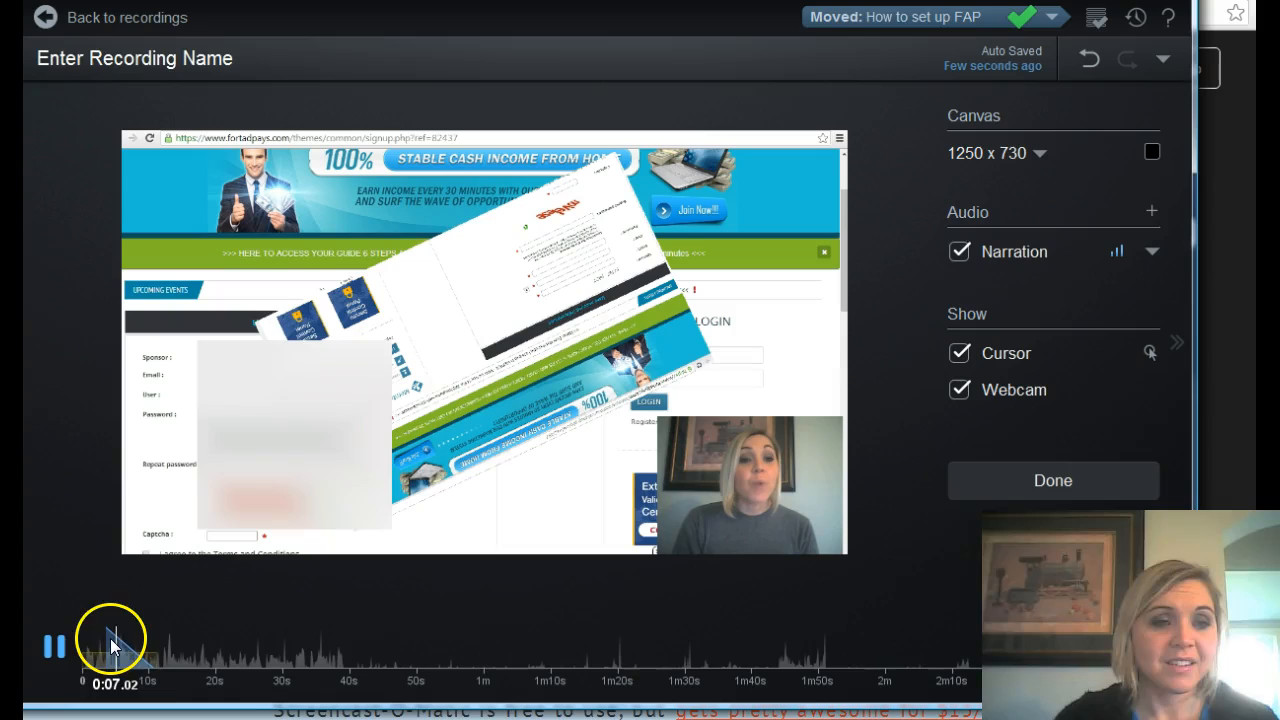
left_click(85, 652)
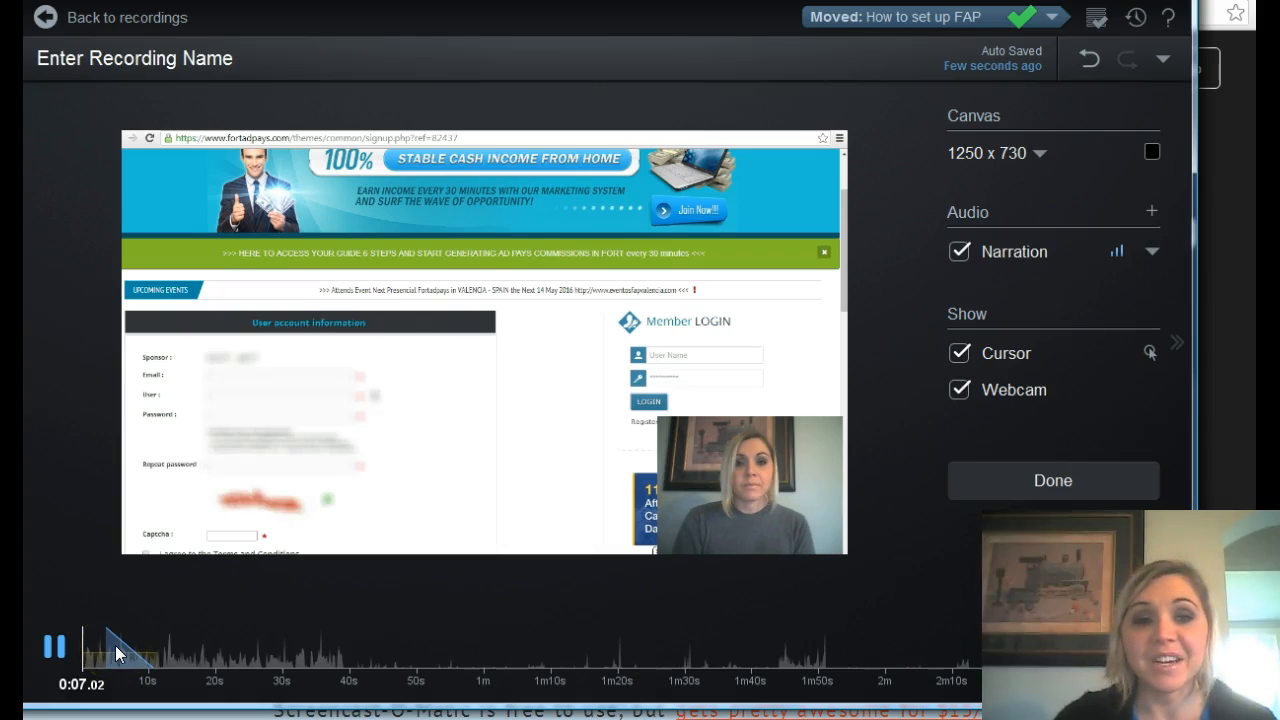
left_click(115, 646)
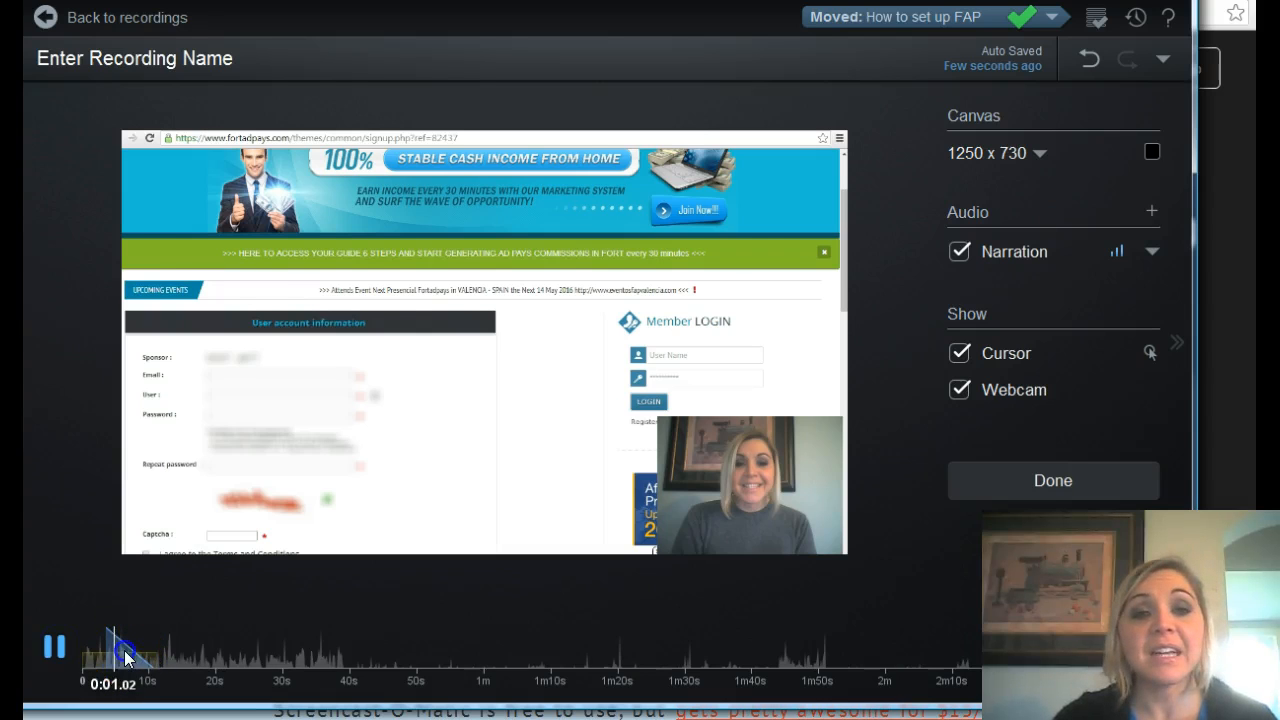
left_click(124, 650)
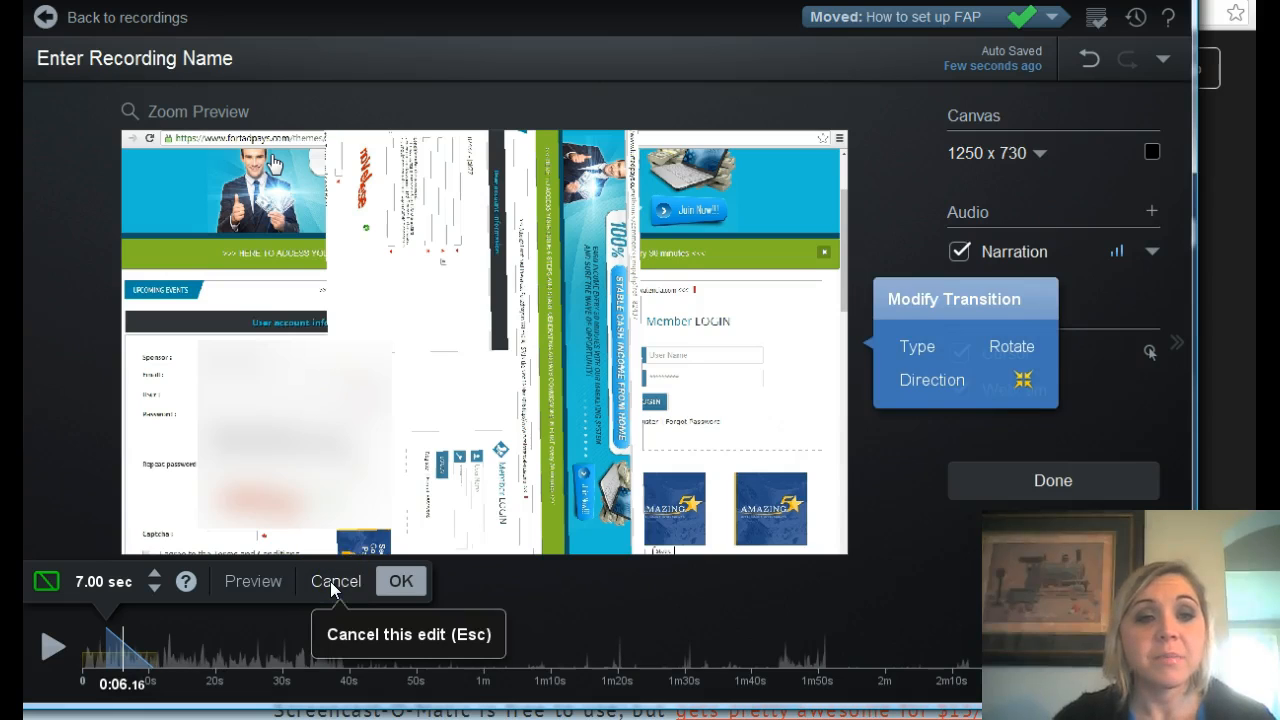
left_click(333, 589)
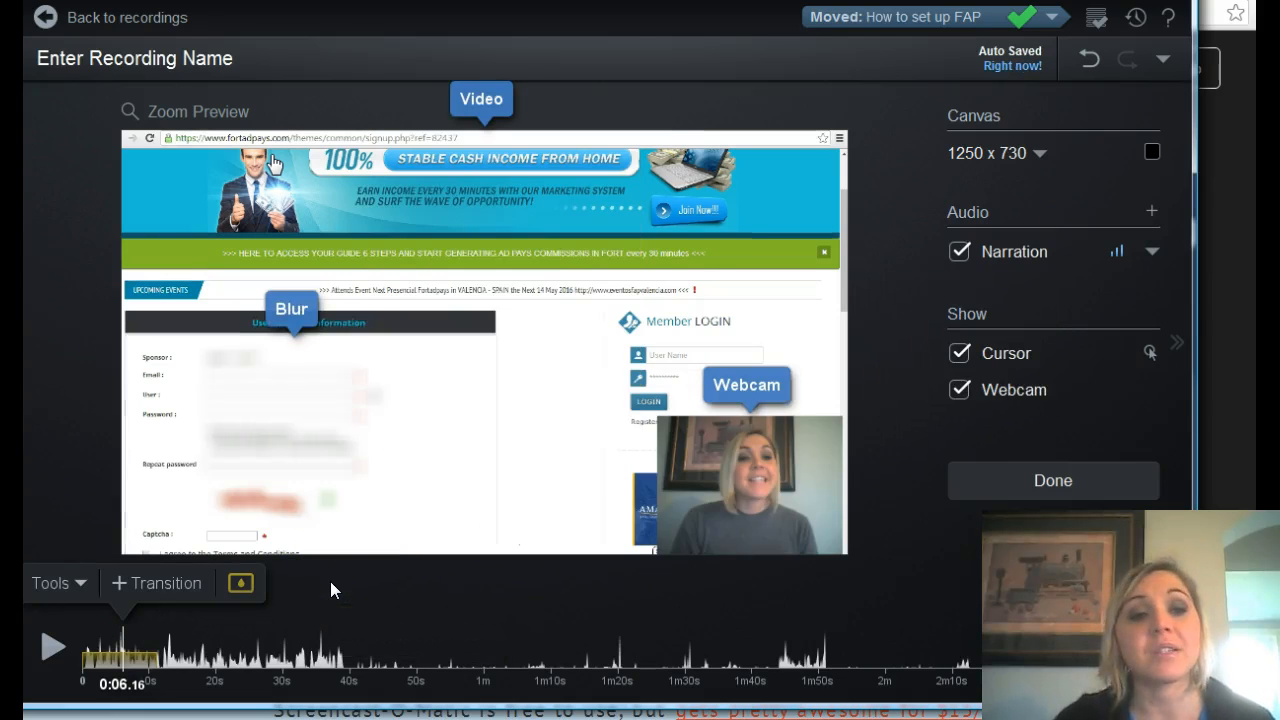
Return the playhead to 0:00 and examine the Narrate tool and the options offered for Insert and Hide.
left_click_drag(124, 645, 82, 648)
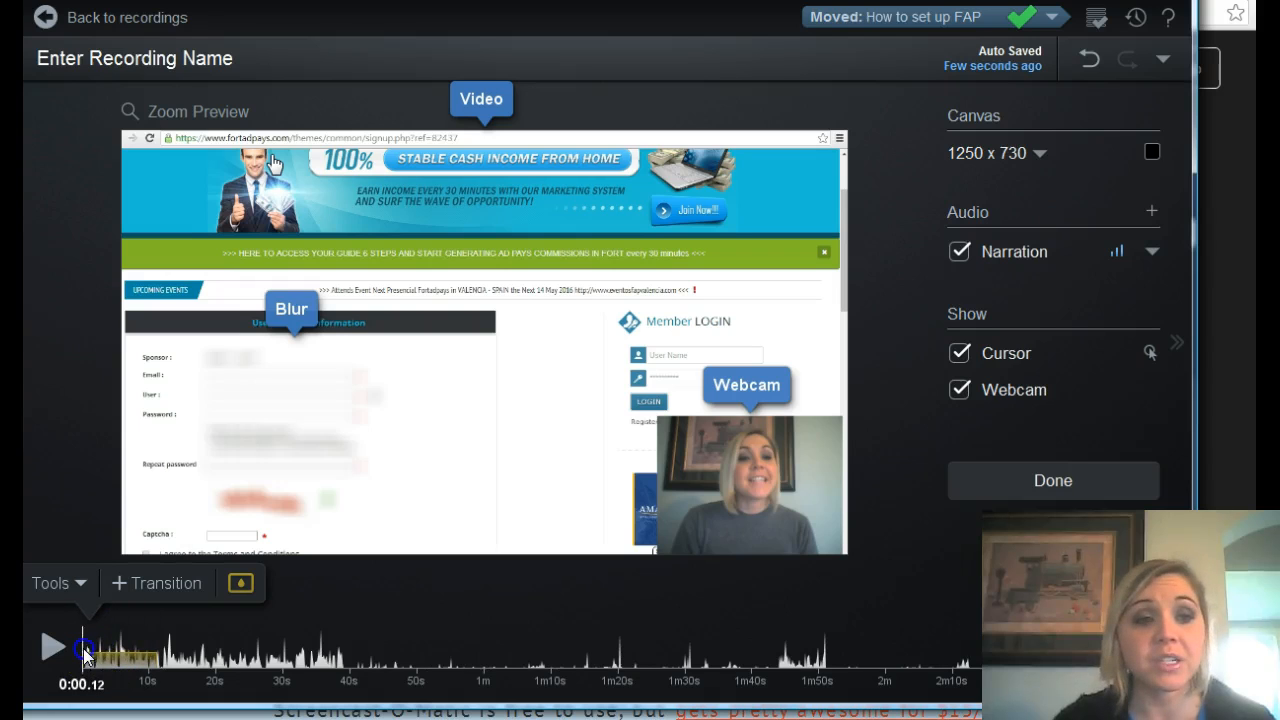
left_click(79, 577)
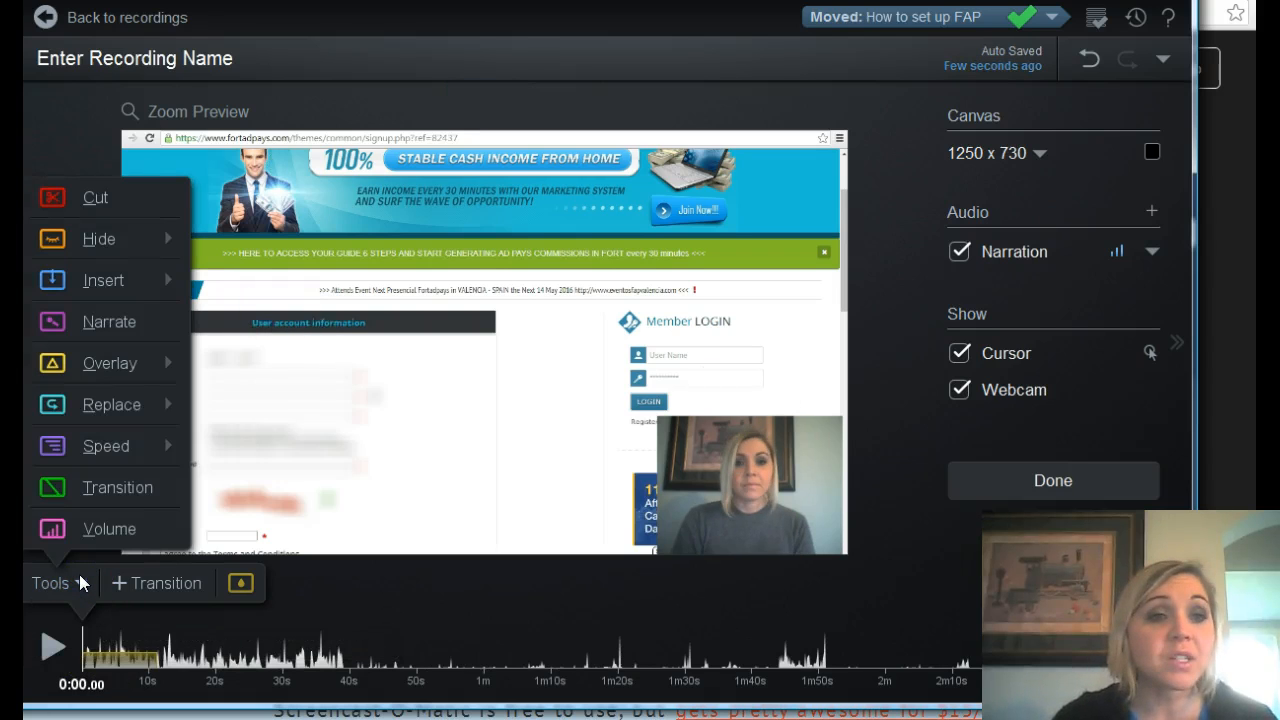
left_click(112, 322)
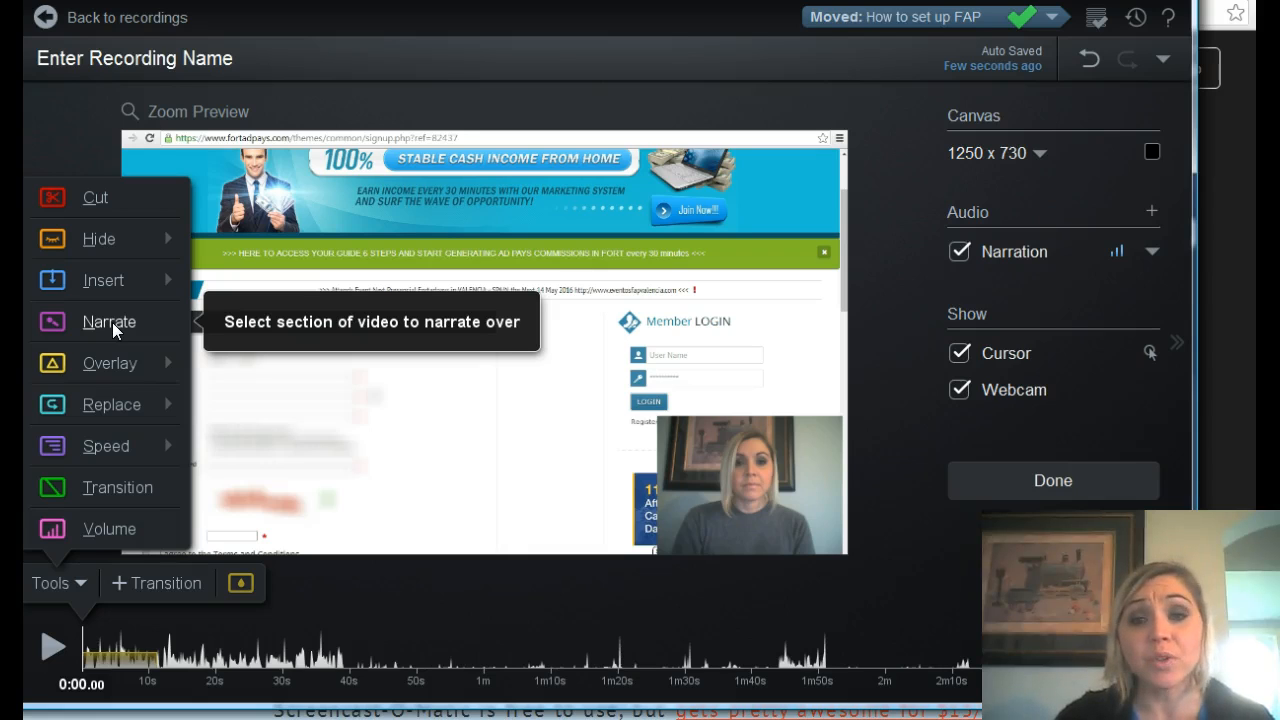
left_click(115, 287)
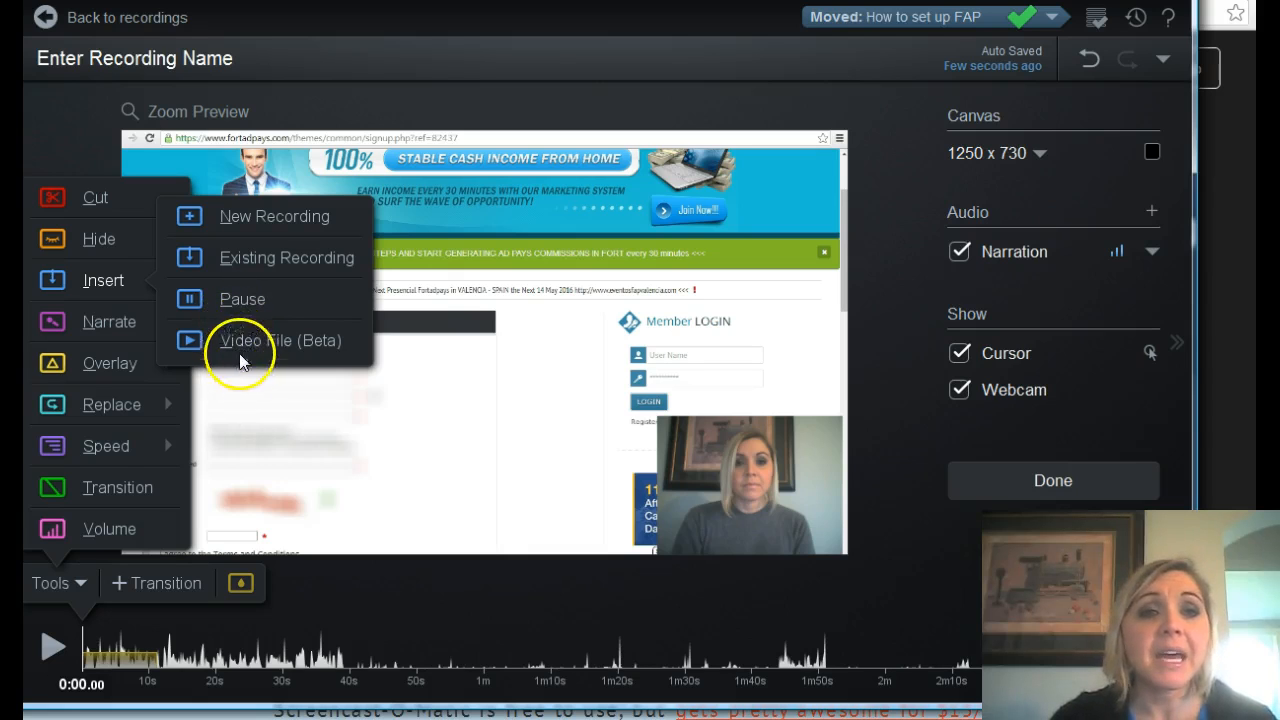
left_click(41, 113)
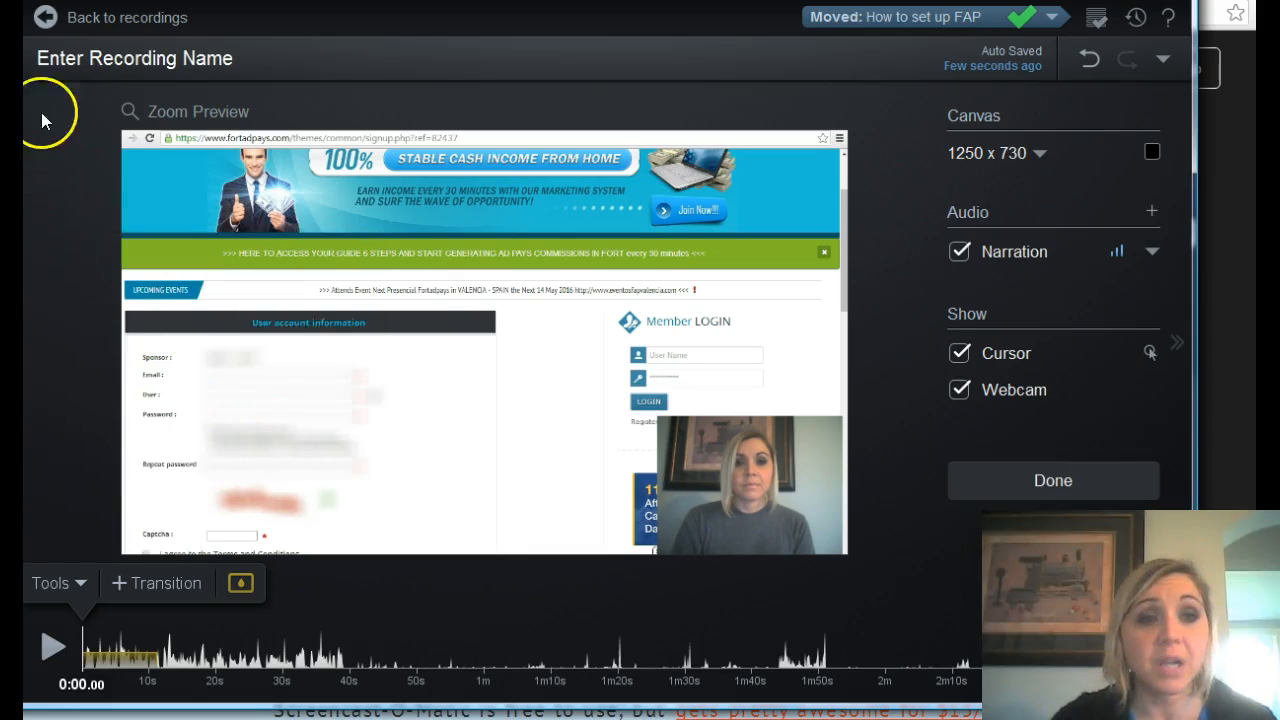
left_click(78, 583)
mouse_move(135, 237)
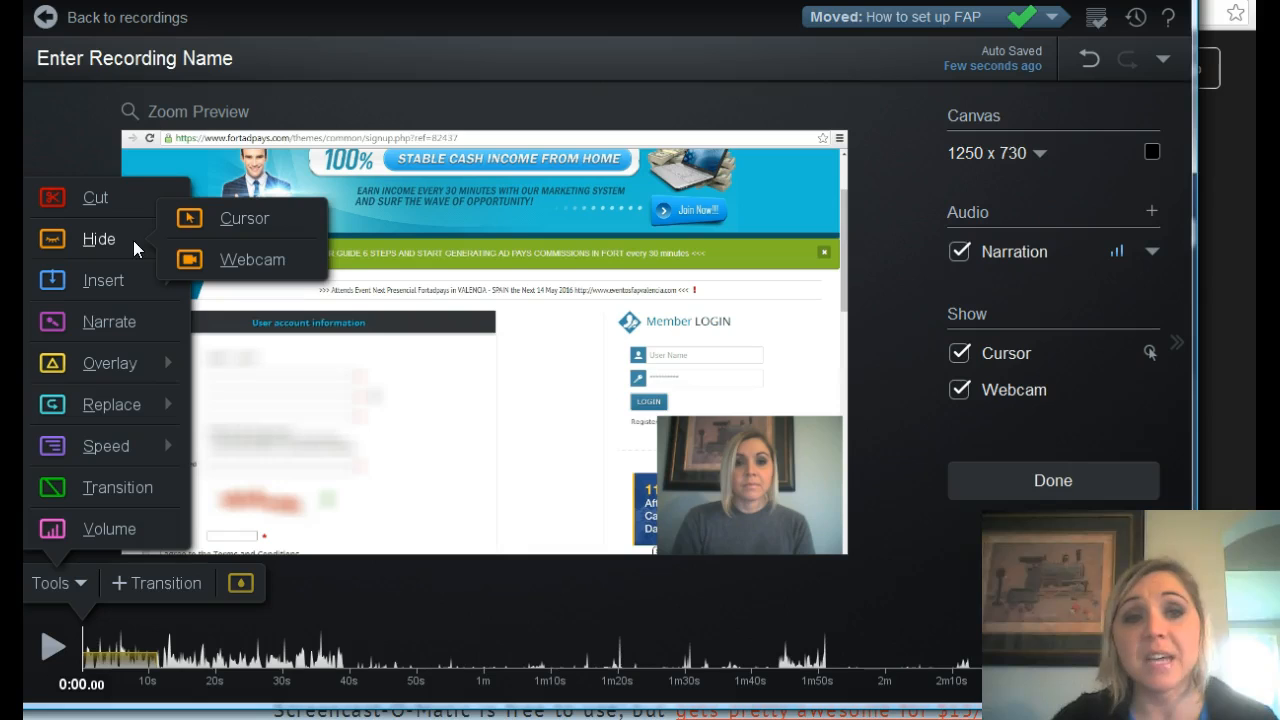
left_click(224, 508)
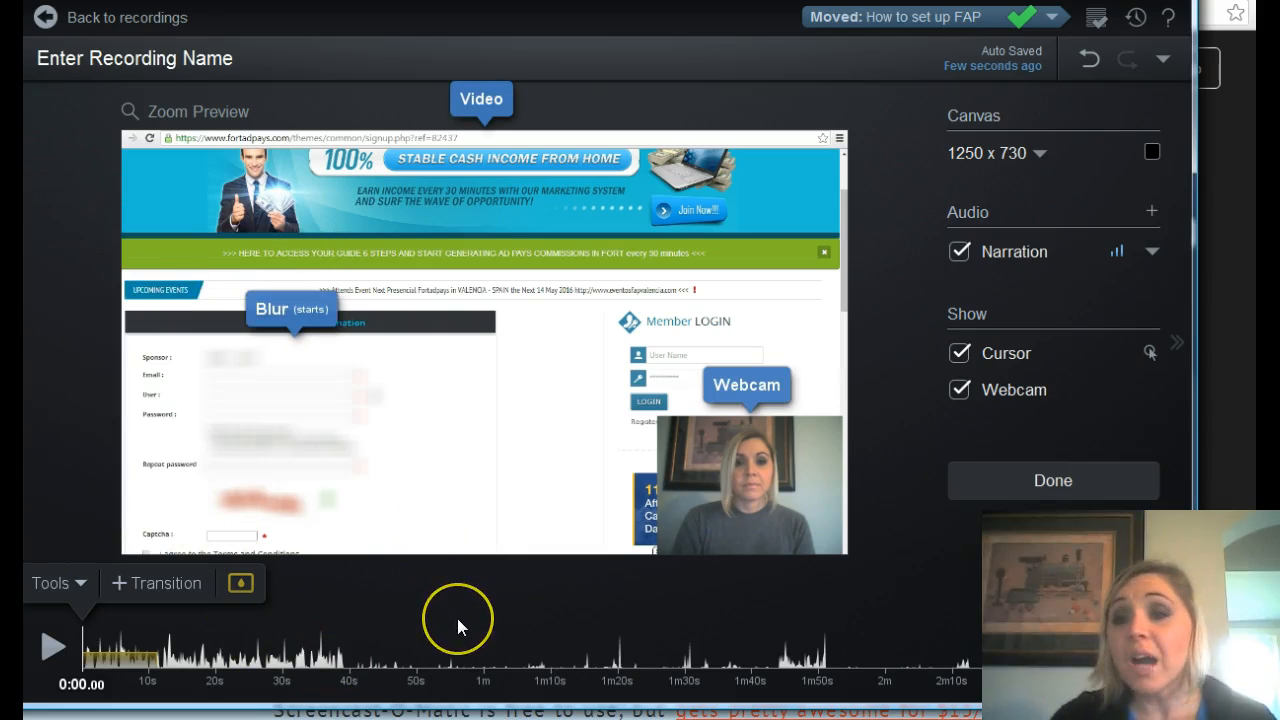